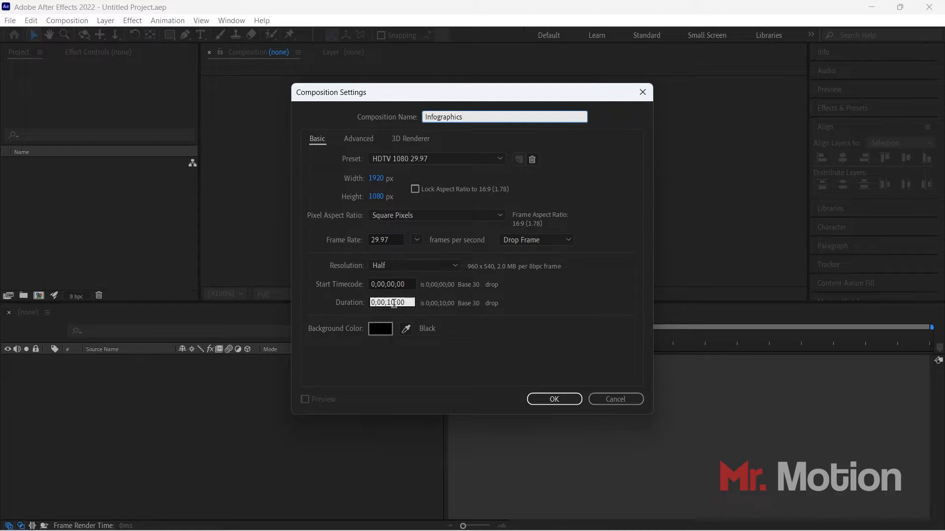
# Create the Infographics composition with a duration of 0;00;05;00 and slightly enlarge the viewer area.
pyautogui.write('05')
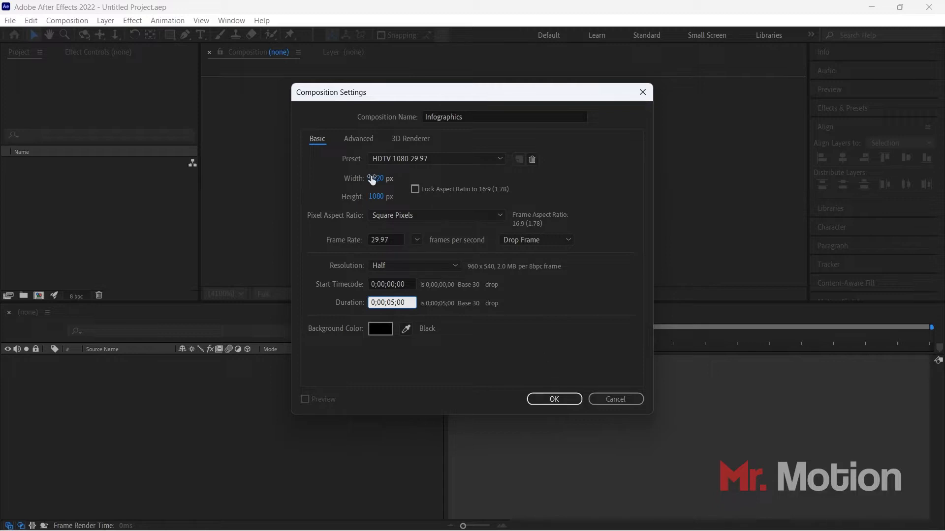
pyautogui.click(546, 398)
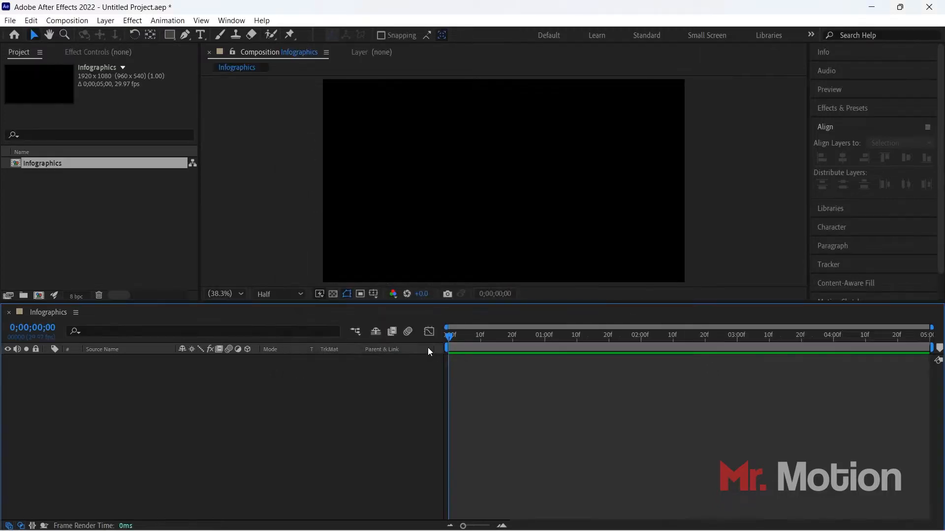
pyautogui.click(100, 256)
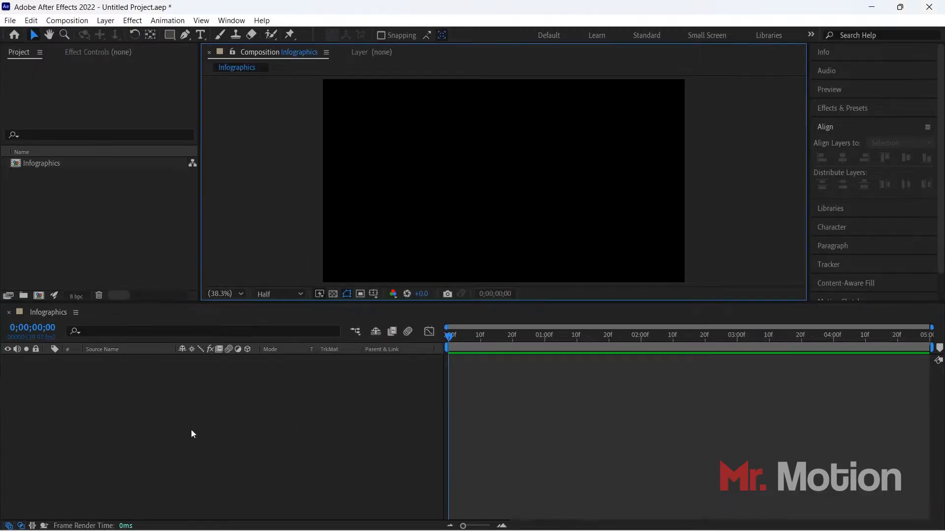
pyautogui.moveTo(323, 303); pyautogui.dragTo(319, 321)
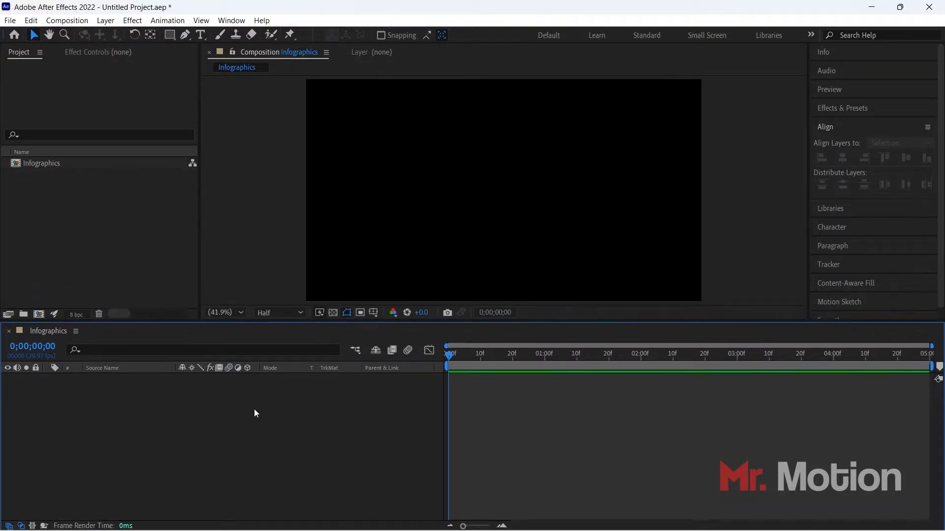
# Add a full-size 1920 x 1080 deep blue solid layer named Background to the composition.
pyautogui.rightClick(173, 411)
pyautogui.moveTo(206, 272)
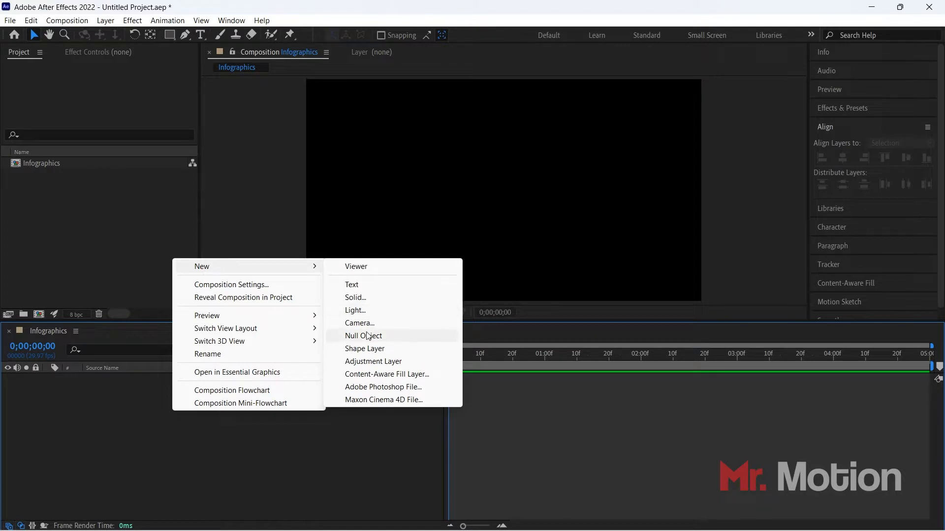
pyautogui.click(355, 298)
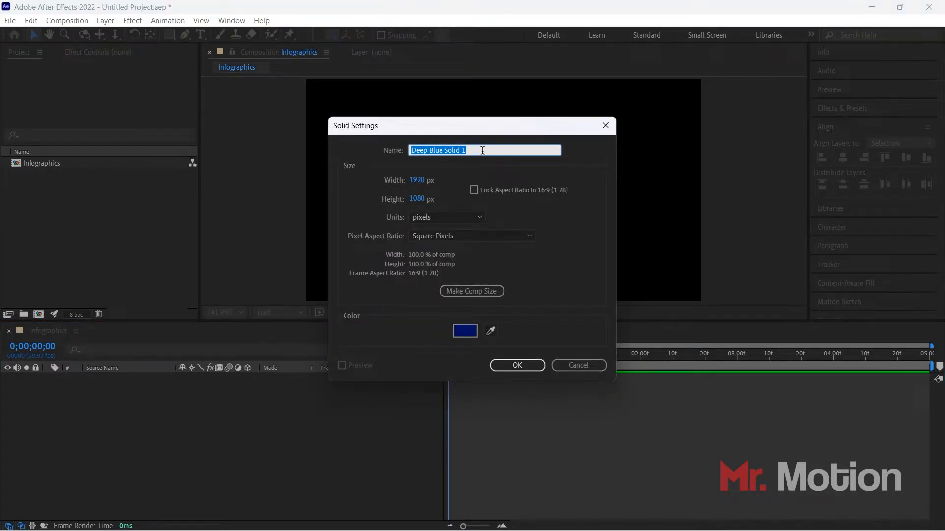
pyautogui.write('Backh')
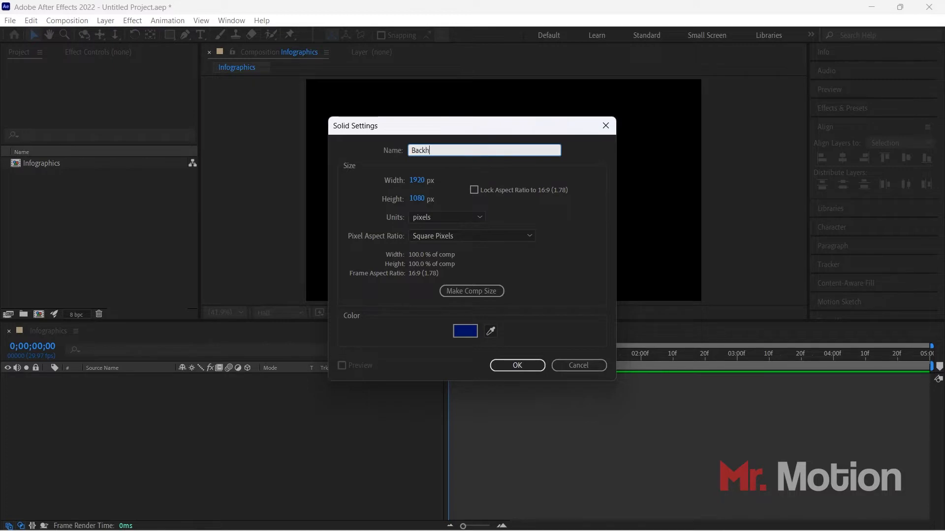
pyautogui.press('BackSpace')
pyautogui.write('grpi')
pyautogui.press('BackSpace')
pyautogui.write('ound')
pyautogui.click(503, 365)
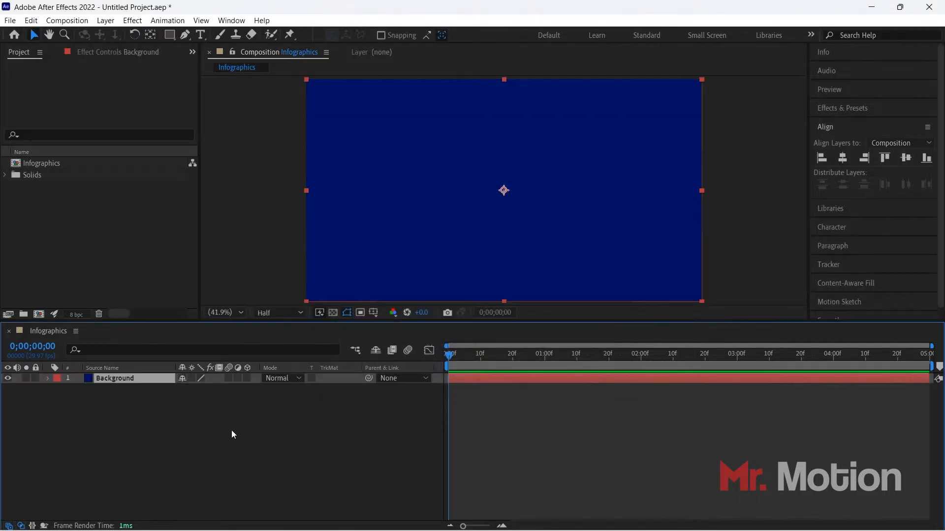
pyautogui.click(211, 435)
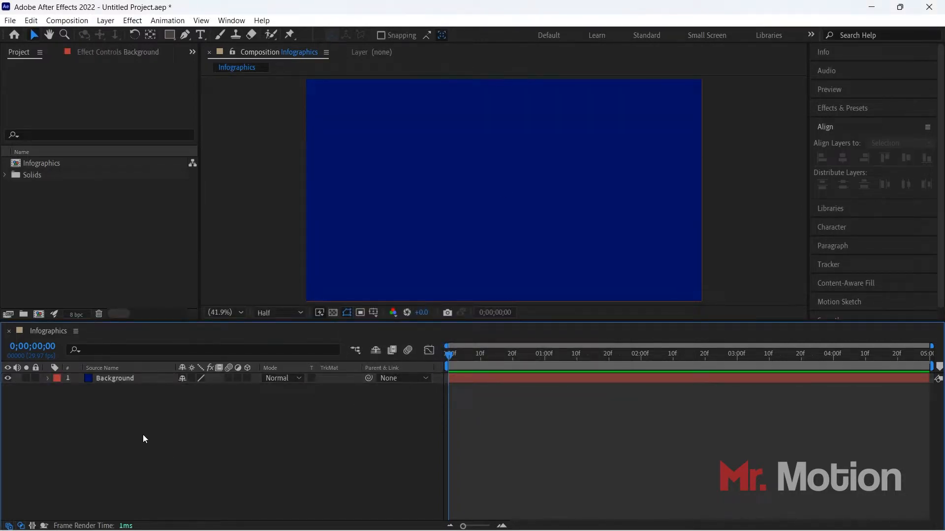
# Choose the Ellipse tool and set the shape stroke colour to white (FFFFFF).
pyautogui.rightClick(134, 413)
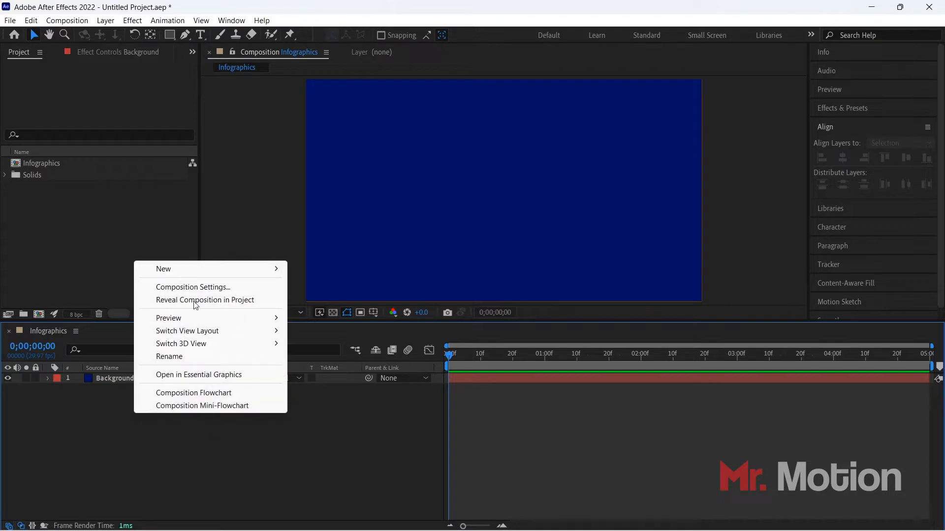
pyautogui.click(193, 435)
pyautogui.moveTo(170, 37)
pyautogui.mouseDown()
pyautogui.moveTo(197, 43)
pyautogui.moveTo(206, 60)
pyautogui.mouseUp()
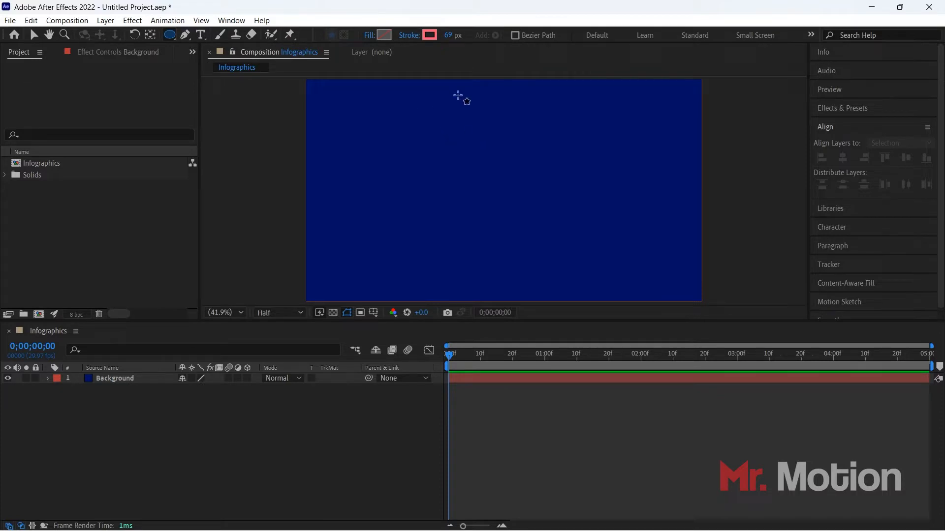
pyautogui.click(430, 34)
pyautogui.moveTo(469, 315); pyautogui.dragTo(350, 262)
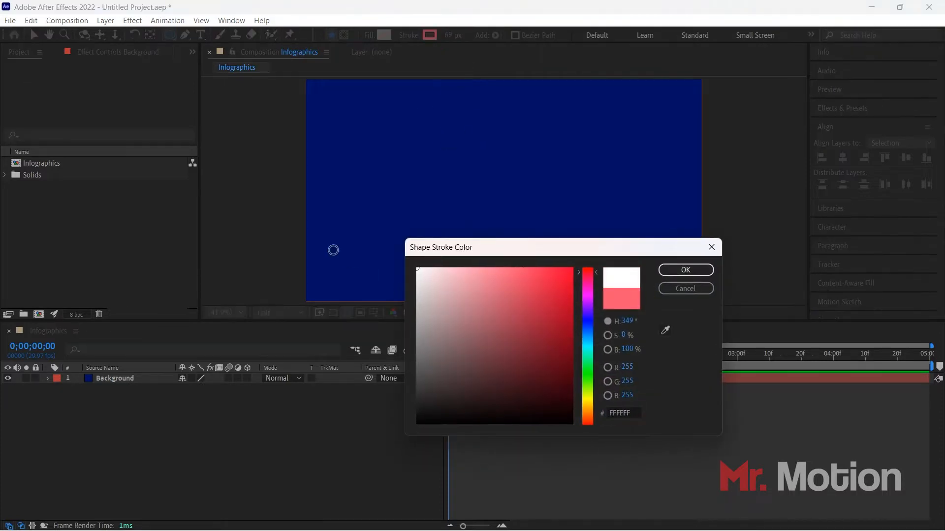
pyautogui.click(686, 270)
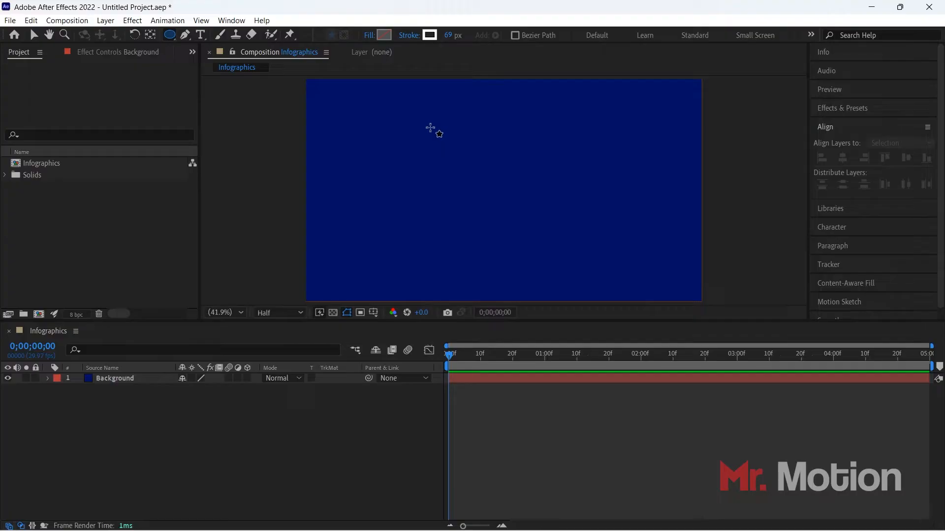
# Draw a perfect circle in the upper-left middle of the composition and set its stroke width to 49 px.
pyautogui.moveTo(399, 122)
pyautogui.keyDown('shift'); pyautogui.mouseDown()
pyautogui.moveTo(501, 218)
pyautogui.moveTo(480, 192)
pyautogui.moveTo(488, 211)
pyautogui.mouseUp(); pyautogui.keyUp('shift')
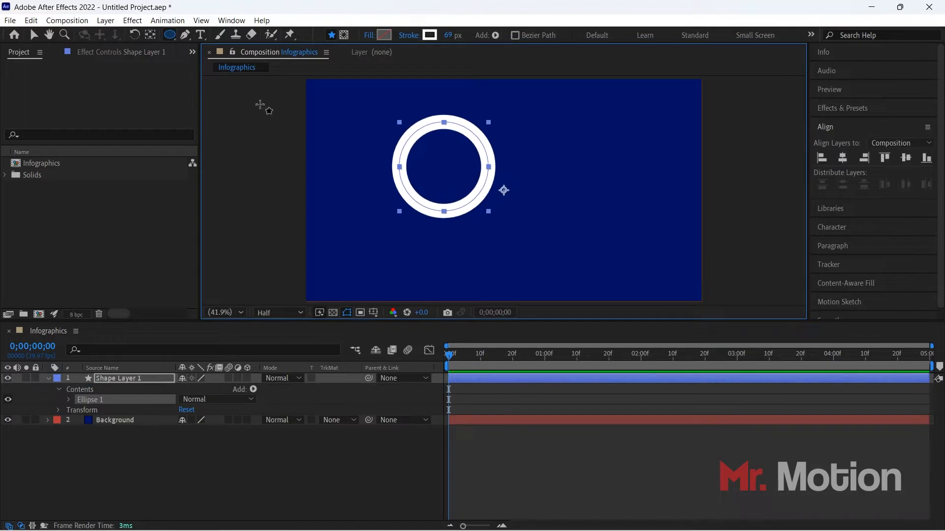
pyautogui.click(37, 36)
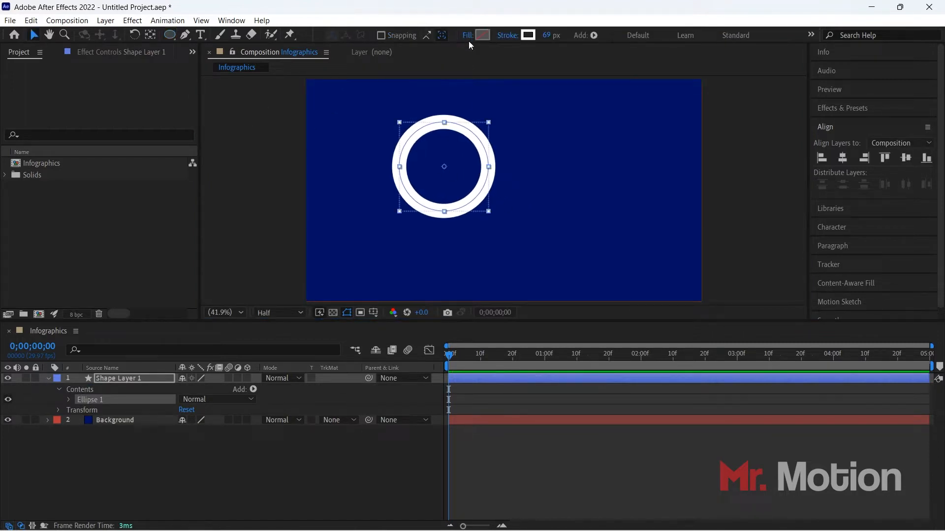
pyautogui.moveTo(550, 39); pyautogui.dragTo(545, 39)
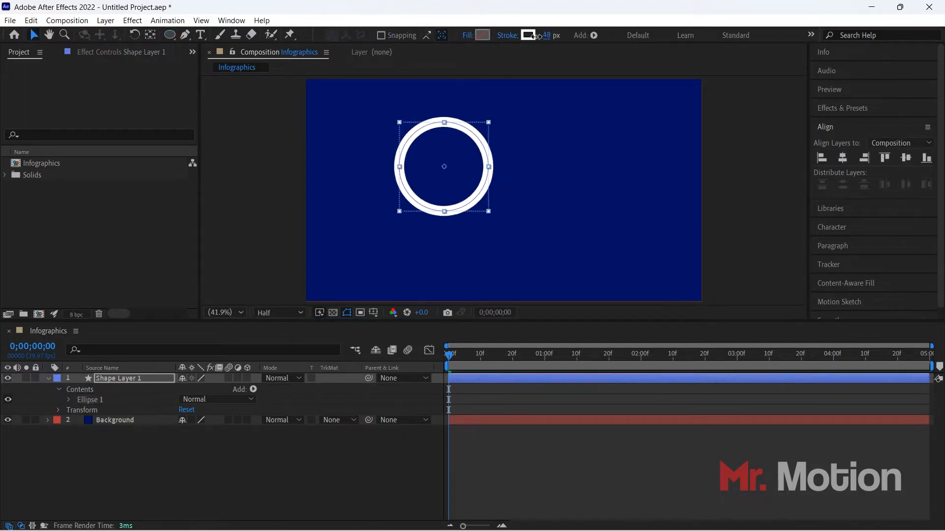
pyautogui.click(264, 183)
# Centre the circle horizontally and vertically in the composition and collapse its layer properties.
pyautogui.click(466, 211)
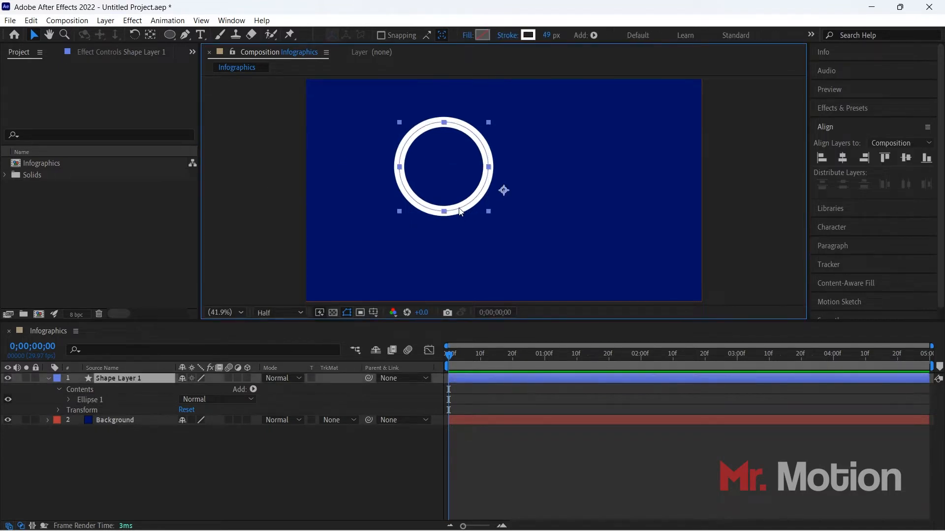
pyautogui.click(844, 158)
pyautogui.click(903, 157)
pyautogui.click(779, 174)
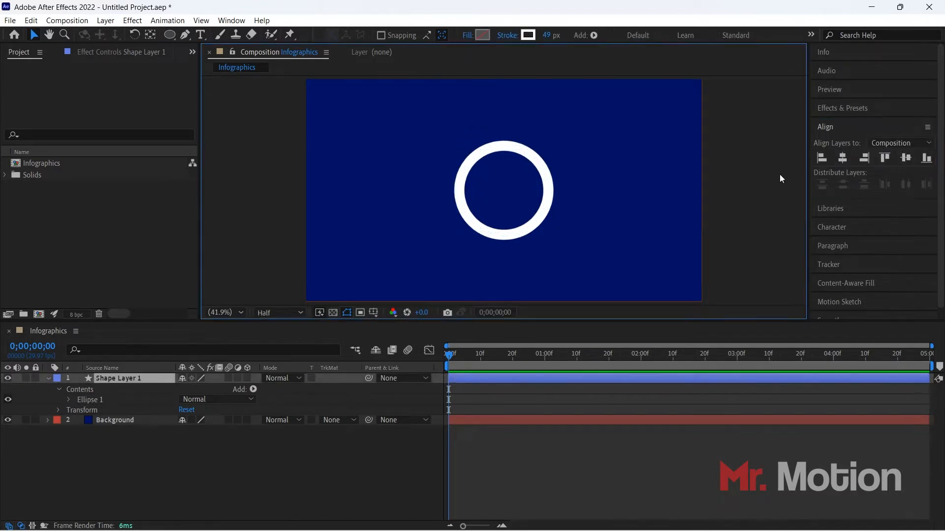
pyautogui.click(71, 390)
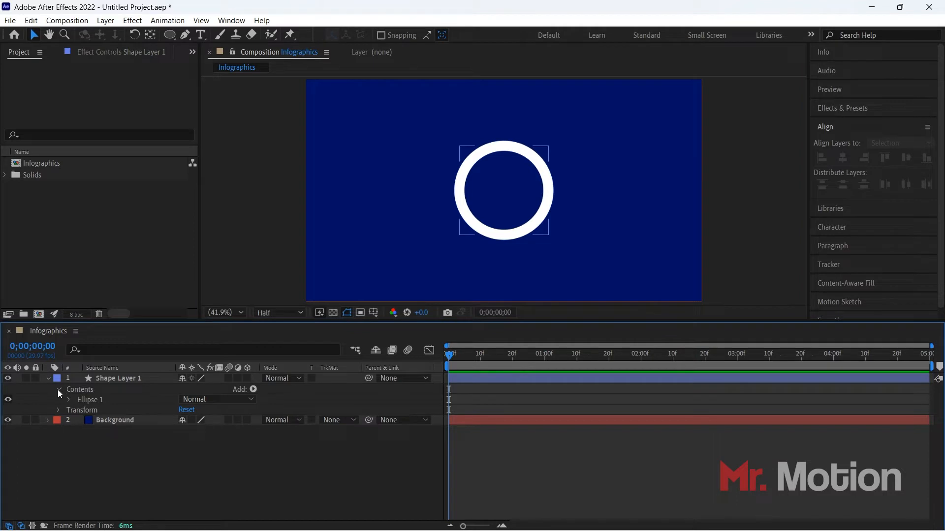
pyautogui.click(59, 389)
pyautogui.click(48, 378)
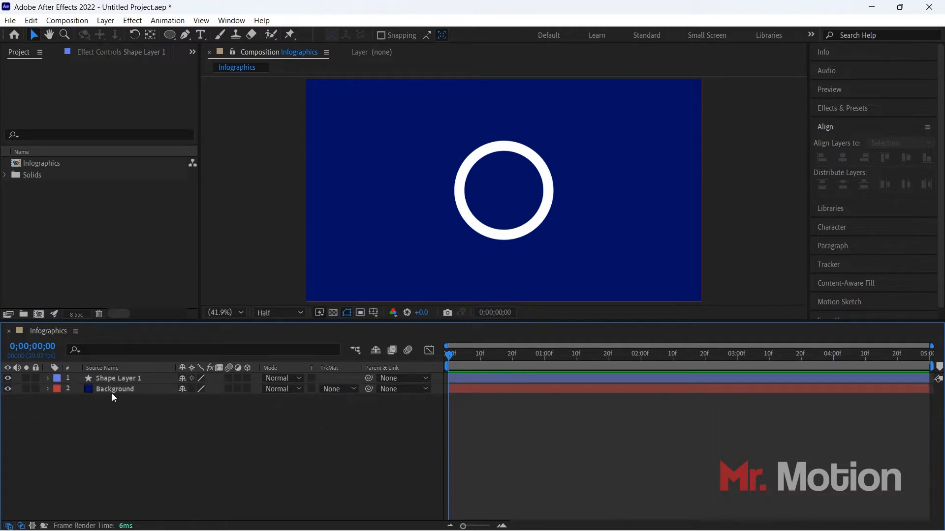
# Set the circle's stroke width to 55 px.
pyautogui.click(140, 378)
pyautogui.click(548, 35)
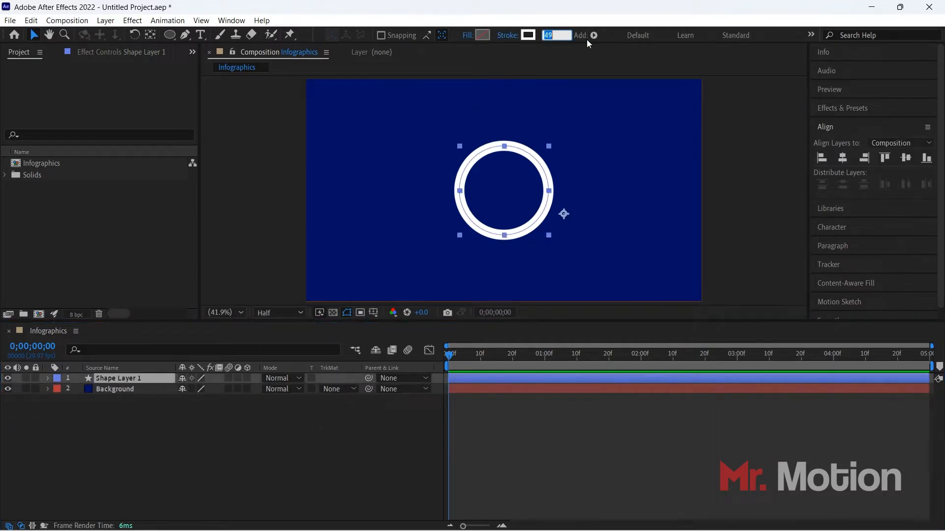
pyautogui.write('55')
pyautogui.press('Return')
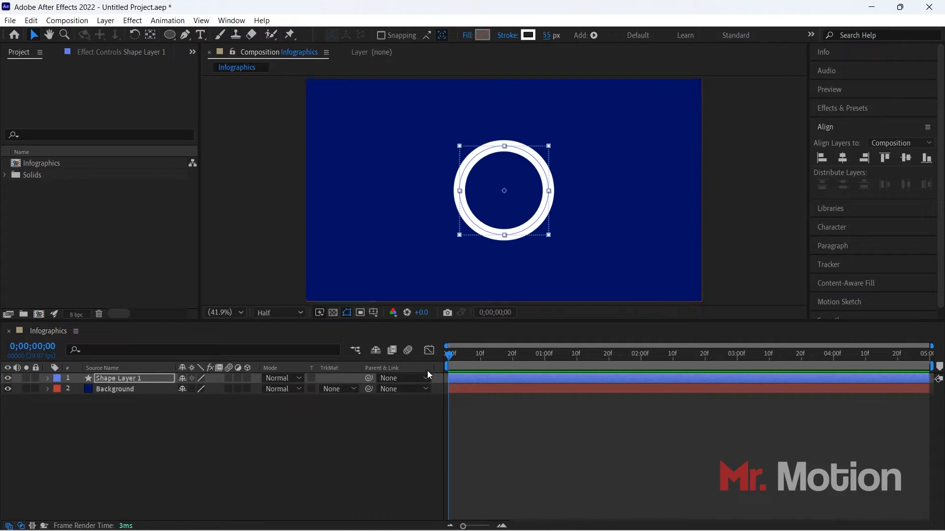
pyautogui.click(315, 423)
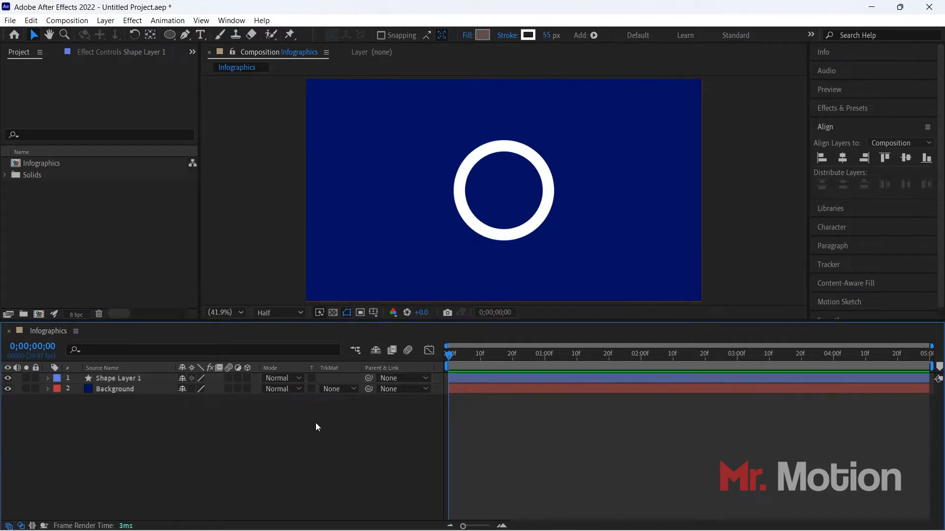
# Rename the circle's shape layer as Circle.
pyautogui.click(146, 381)
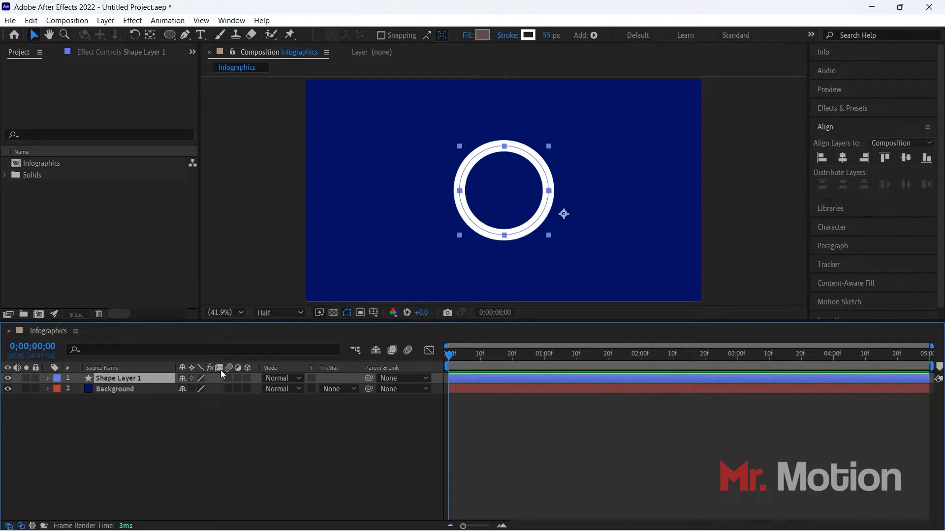
pyautogui.click(135, 454)
pyautogui.click(123, 380)
pyautogui.press('Return')
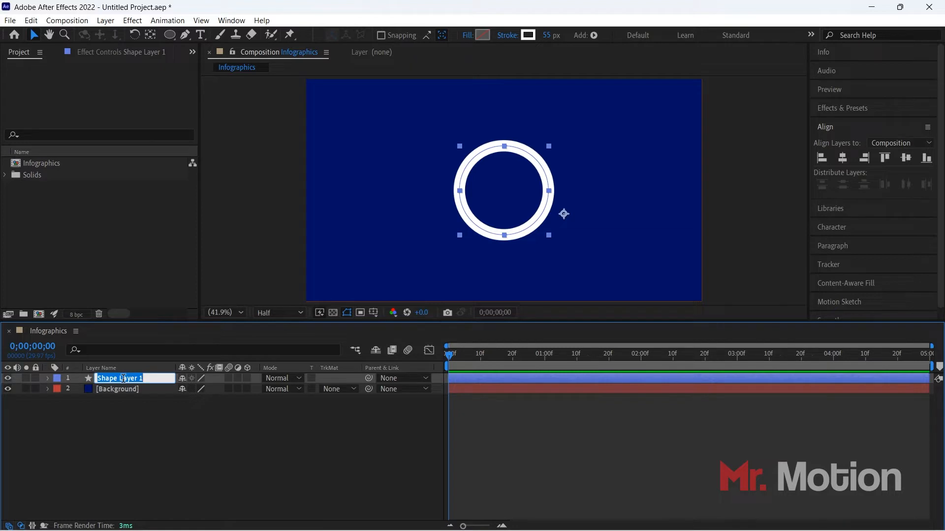
pyautogui.write('Circle')
pyautogui.press('Return')
pyautogui.click(159, 428)
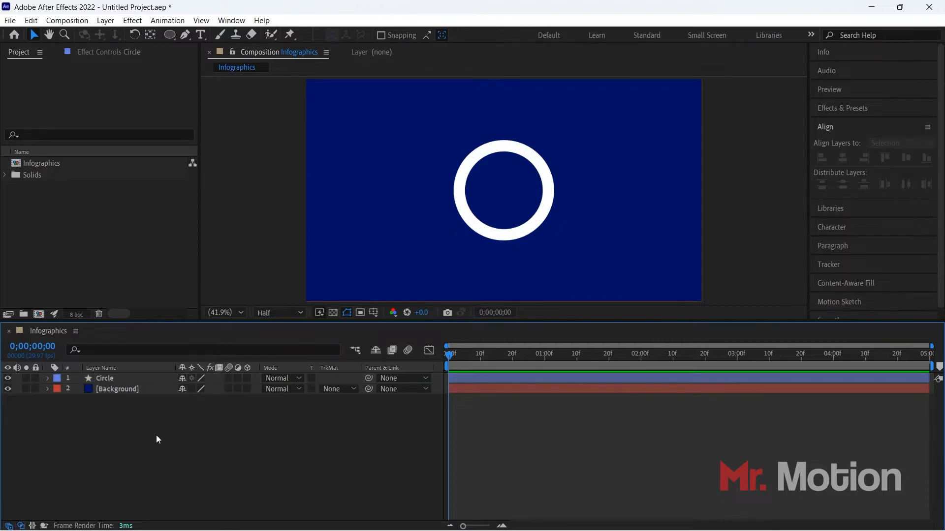
# Duplicate the Circle layer and rename the lower of the two as Circle BG.
pyautogui.click(129, 376)
pyautogui.hotkey('ctrl', 'd')
pyautogui.click(119, 389)
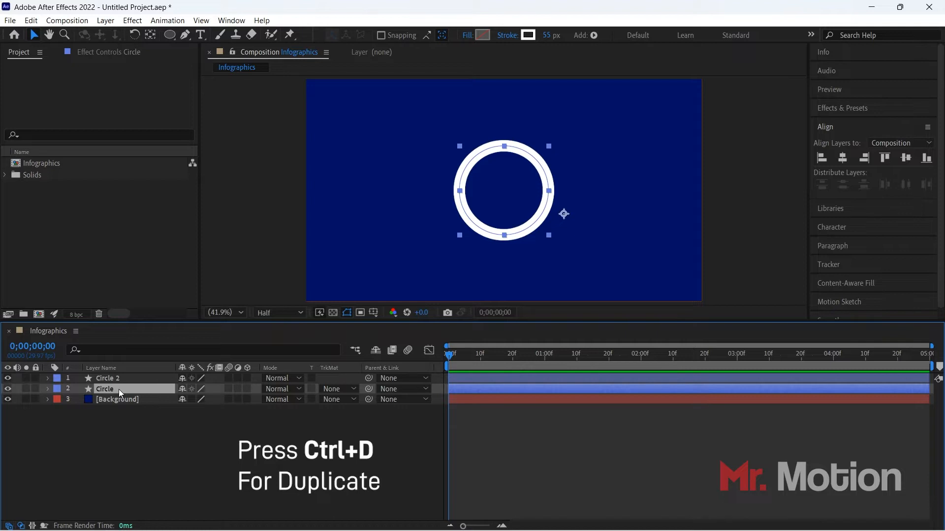
pyautogui.press('Return')
pyautogui.press('End')
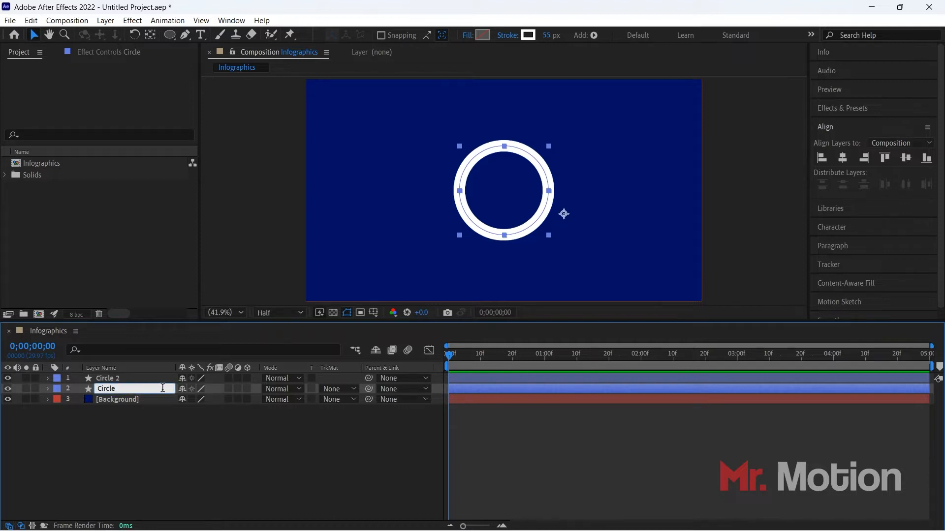
pyautogui.write('BG')
pyautogui.press('Return')
pyautogui.click(176, 445)
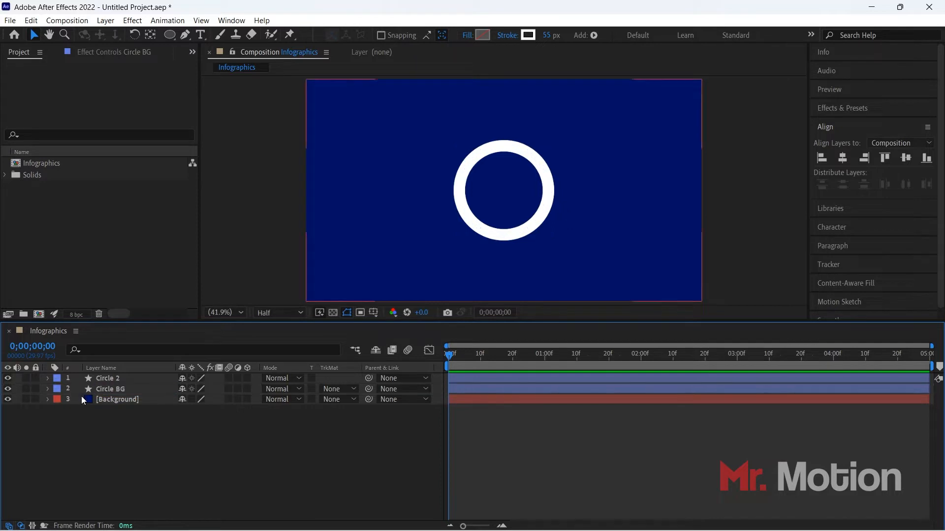
# Expand the Circle BG layer's Transform properties and set its stroke width to 71 px.
pyautogui.click(118, 389)
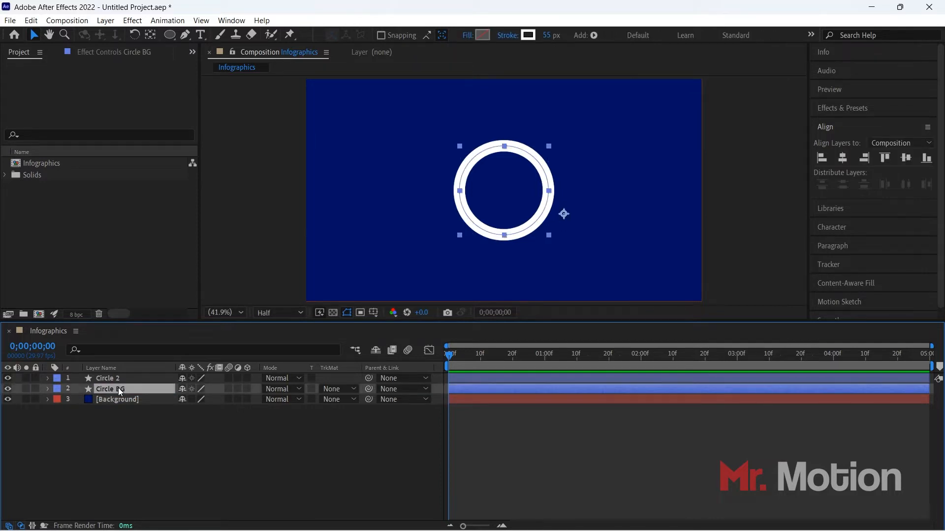
pyautogui.click(48, 389)
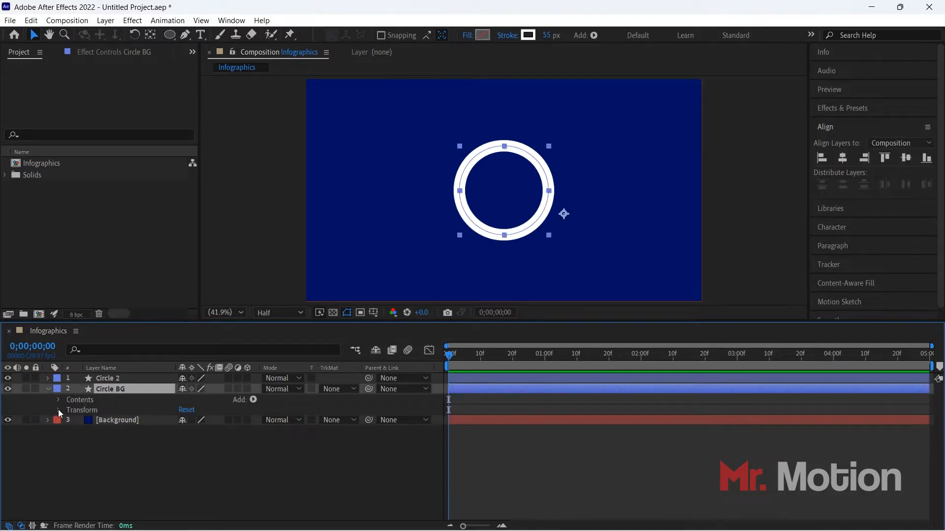
pyautogui.click(58, 410)
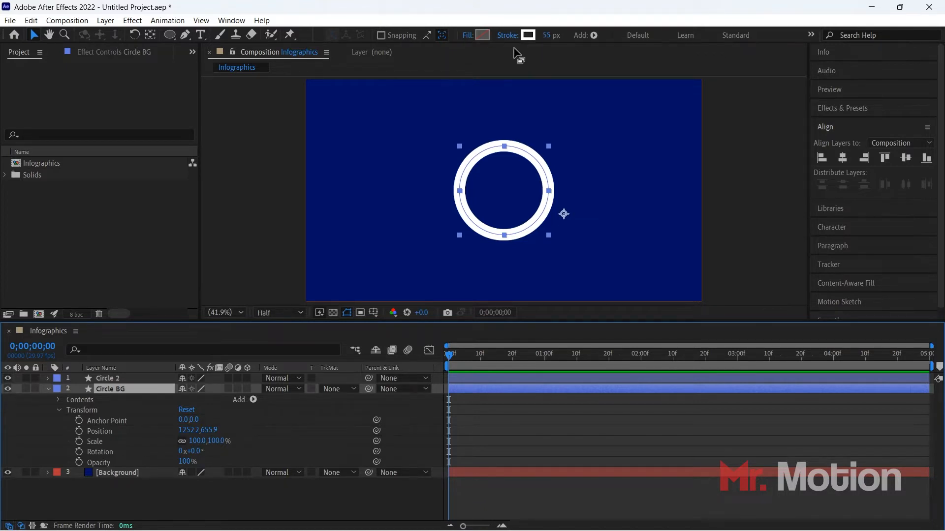
pyautogui.moveTo(548, 39); pyautogui.dragTo(556, 39)
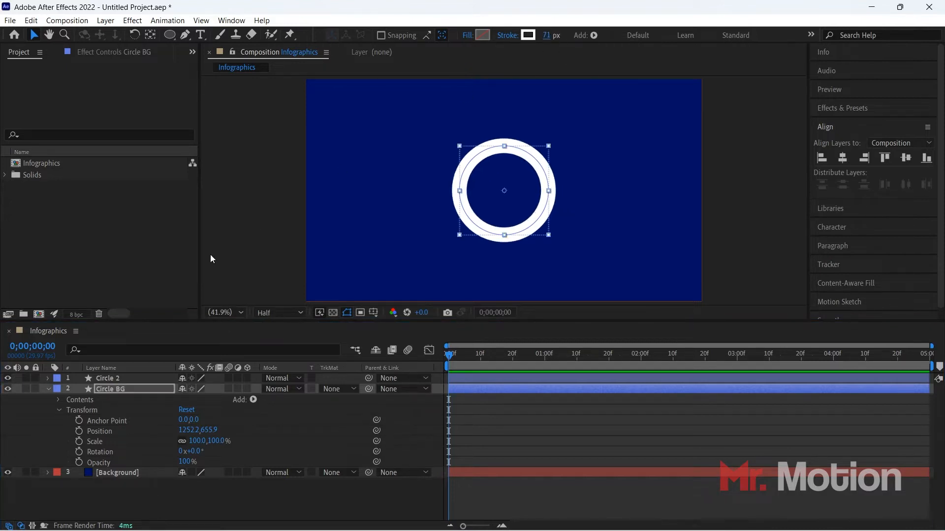
# Set the Circle BG ring's stroke colour to dark blue 001CA3.
pyautogui.click(528, 35)
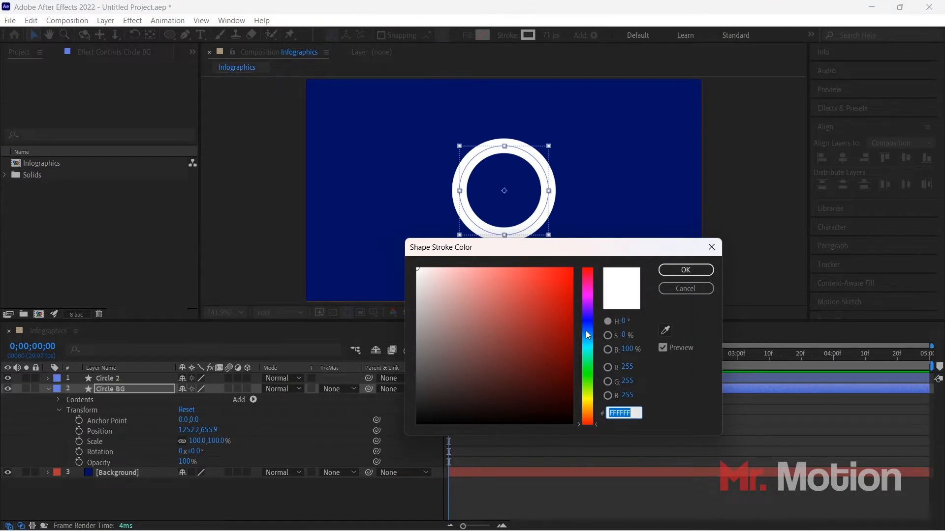
pyautogui.click(665, 330)
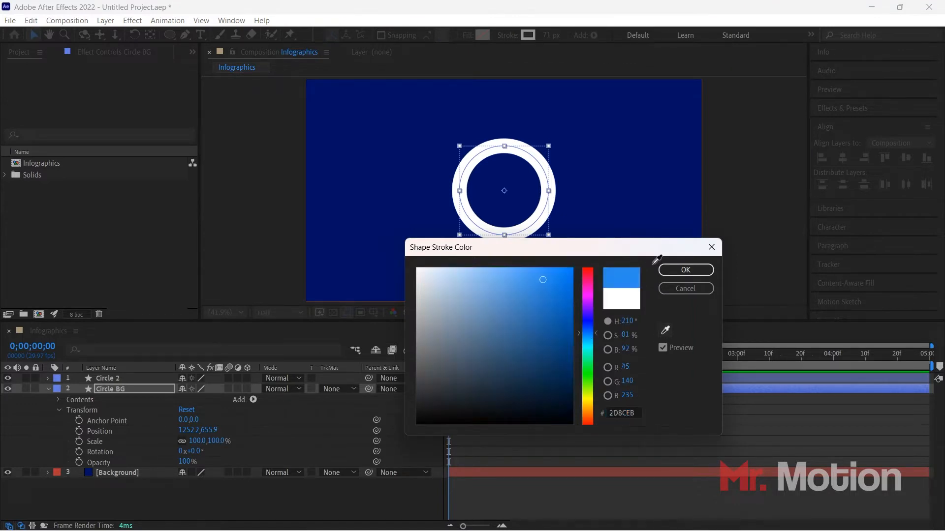
pyautogui.click(602, 234)
pyautogui.click(573, 328)
pyautogui.moveTo(574, 328); pyautogui.dragTo(619, 322)
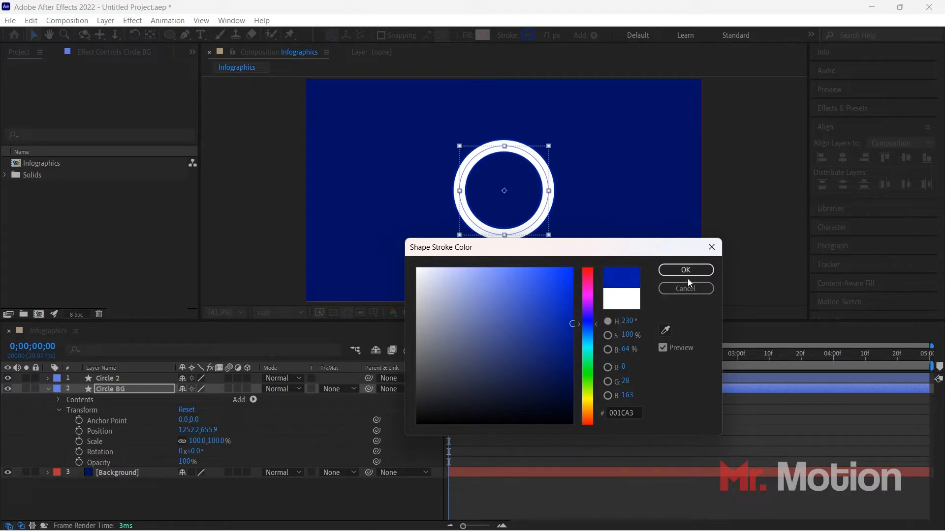
pyautogui.click(687, 267)
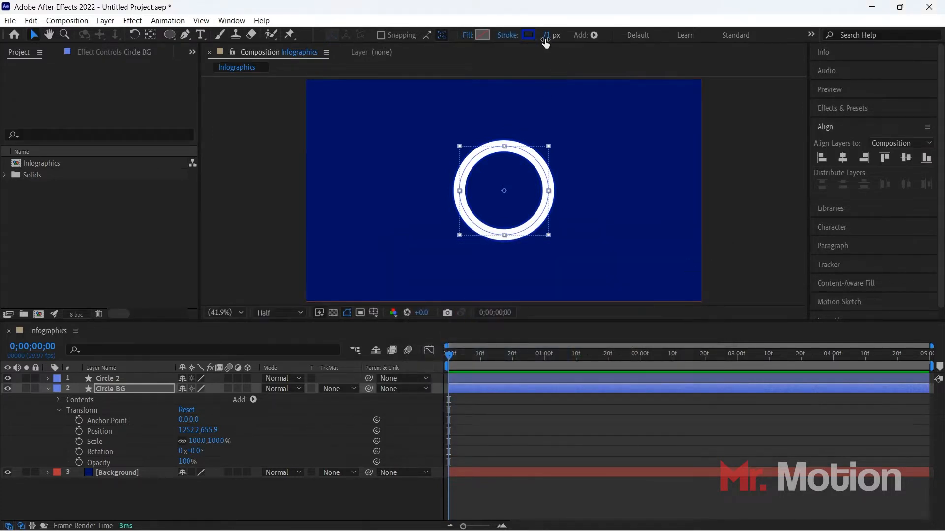
# Widen the Circle BG ring's stroke to 97 px and set its stroke colour to 0623AF.
pyautogui.moveTo(546, 35); pyautogui.dragTo(561, 35)
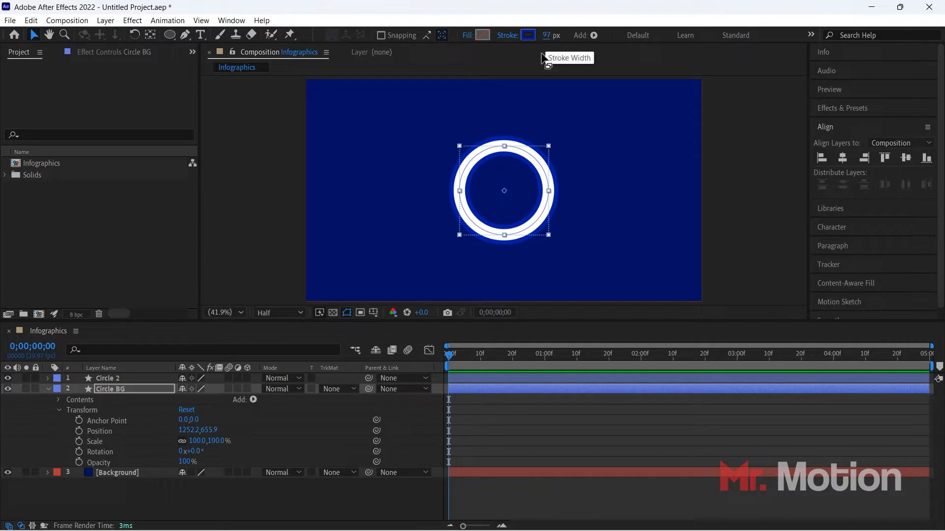
pyautogui.click(529, 35)
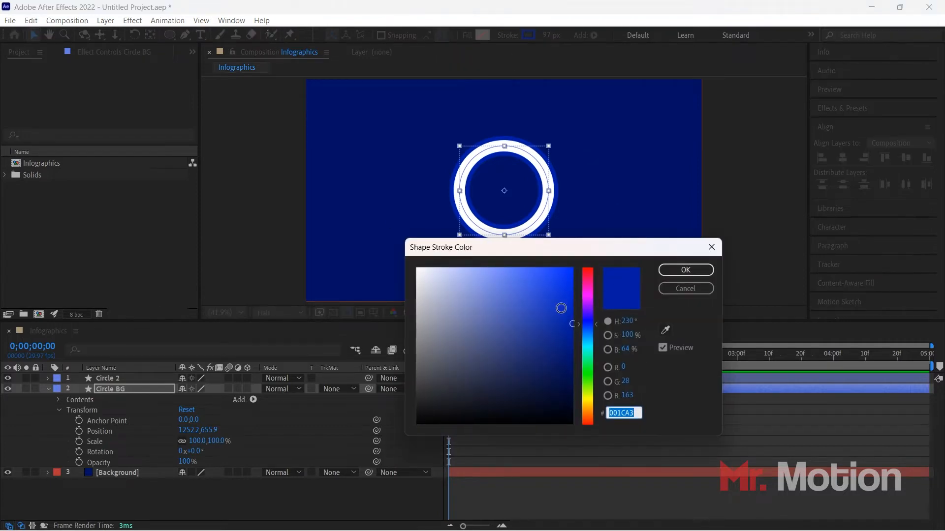
pyautogui.click(572, 311)
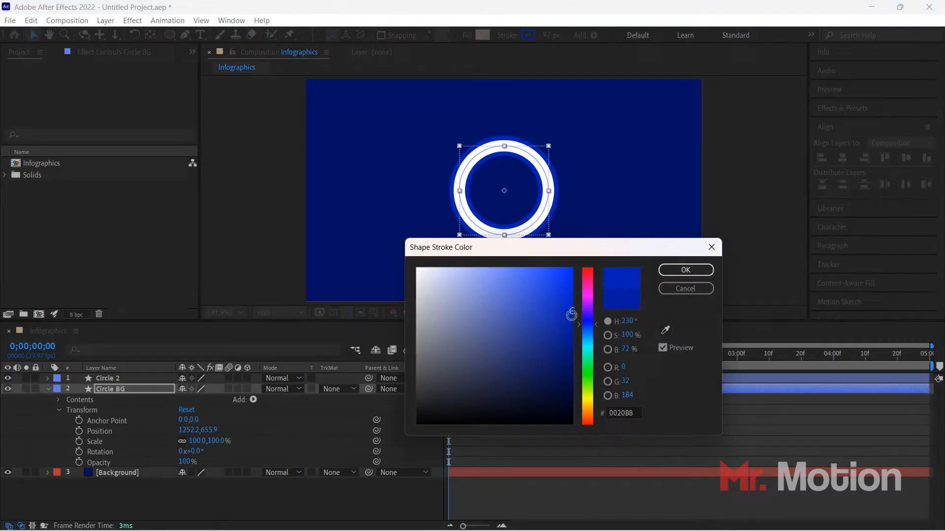
pyautogui.click(571, 317)
pyautogui.moveTo(570, 317); pyautogui.dragTo(565, 314)
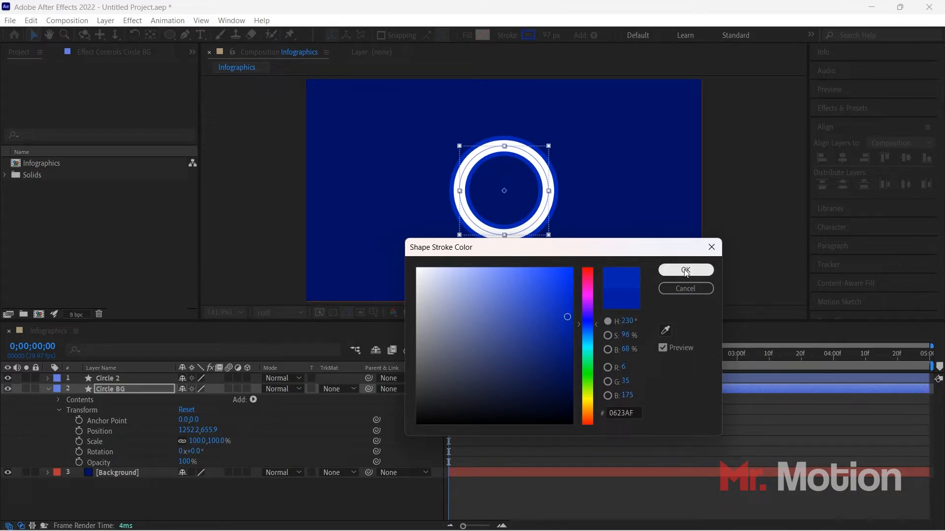
pyautogui.click(685, 270)
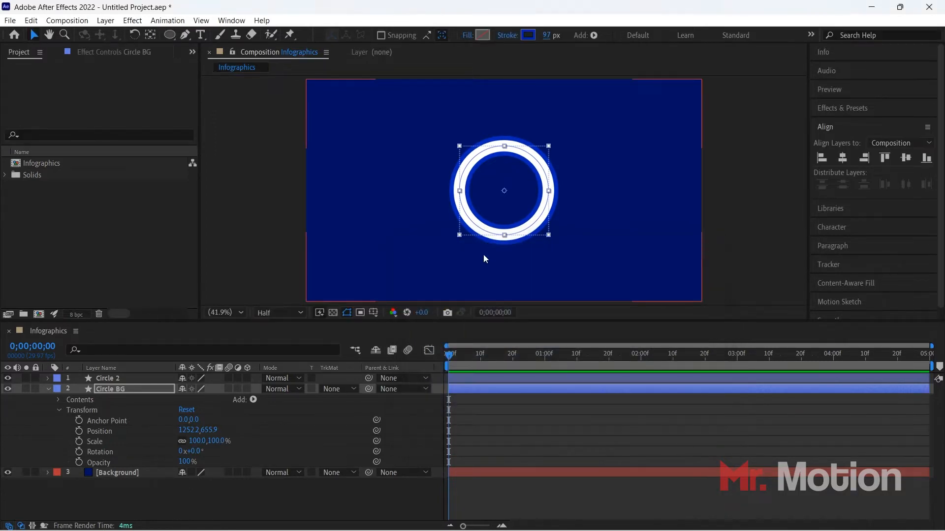
pyautogui.click(49, 388)
pyautogui.click(195, 463)
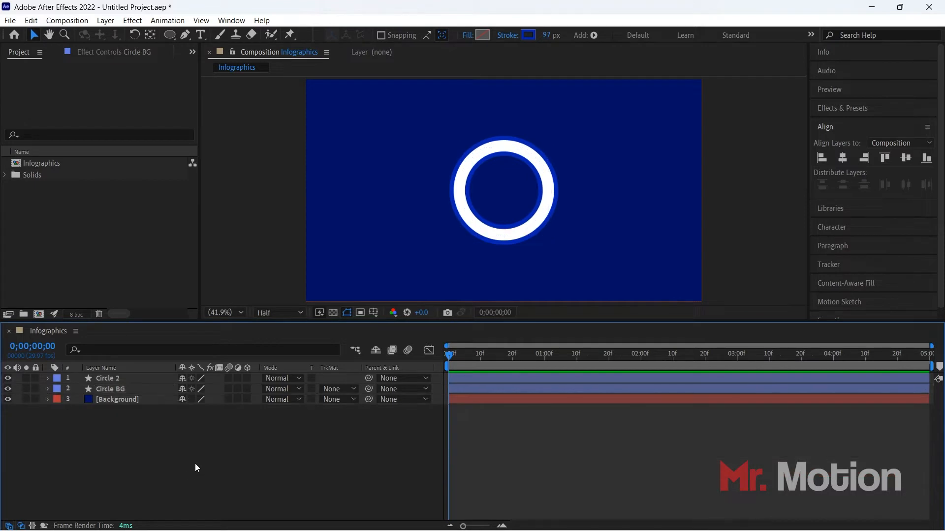
# Add a Trim Paths operator to the contents of the Circle 2 layer.
pyautogui.click(549, 192)
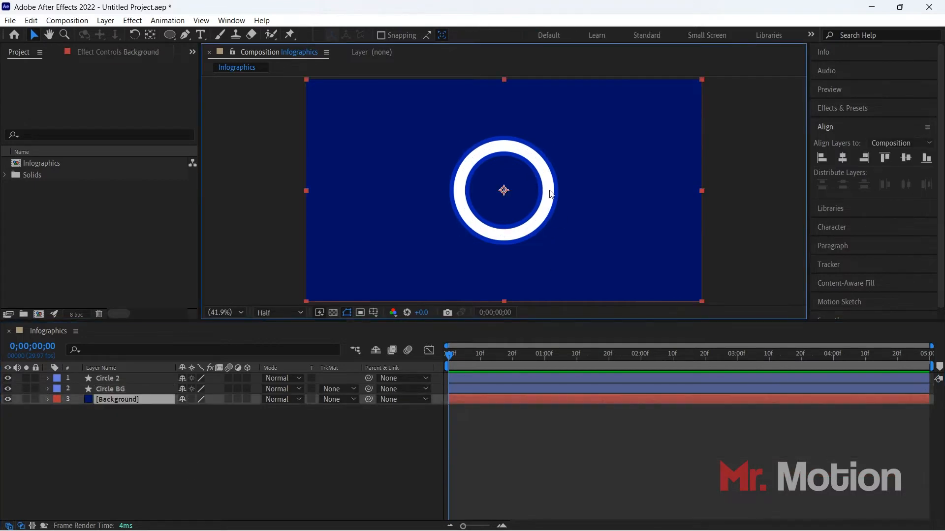
pyautogui.click(47, 378)
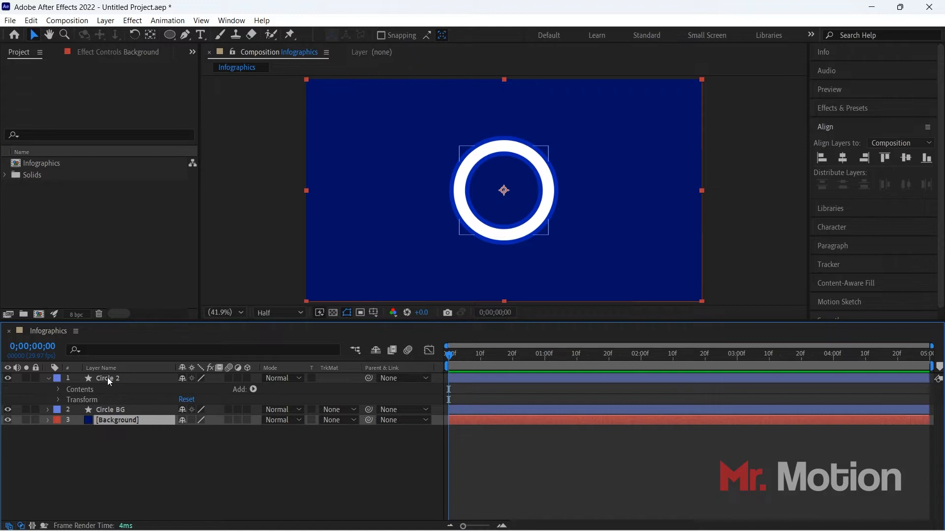
pyautogui.click(57, 390)
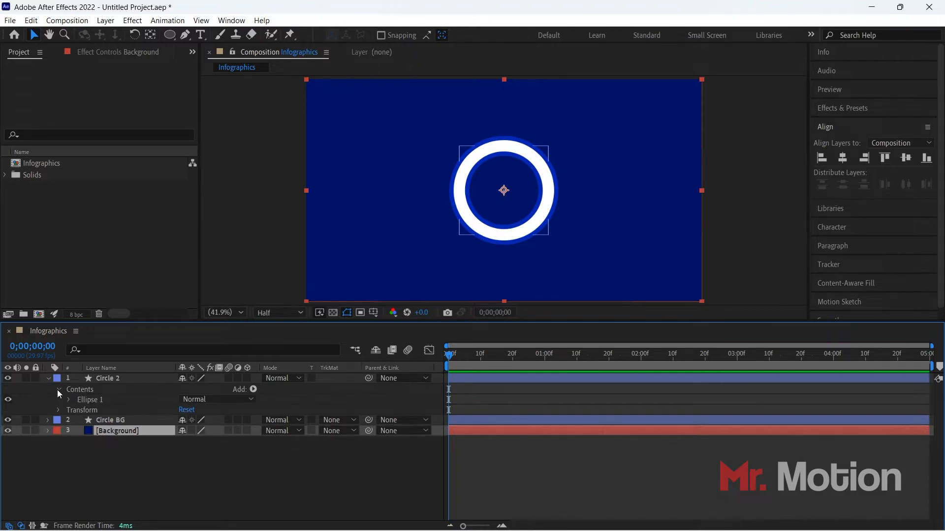
pyautogui.click(102, 406)
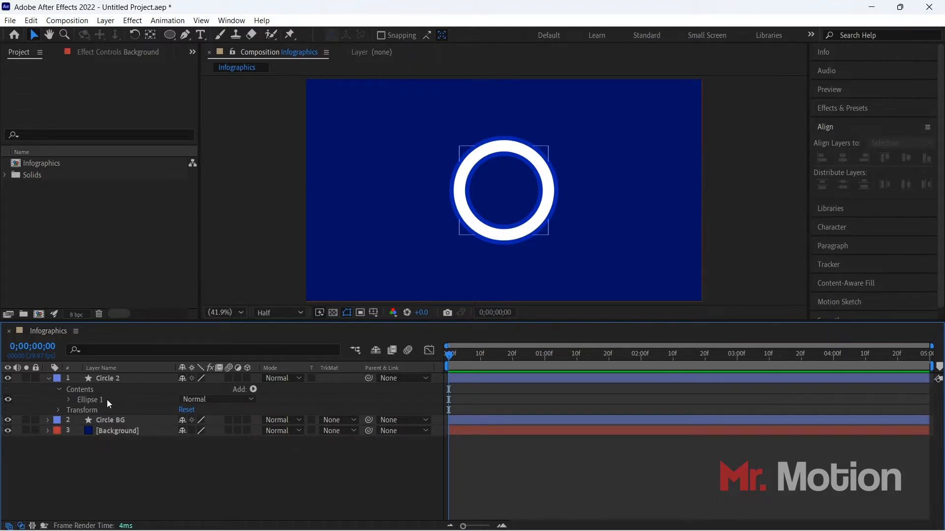
pyautogui.click(106, 400)
pyautogui.click(100, 458)
pyautogui.click(111, 388)
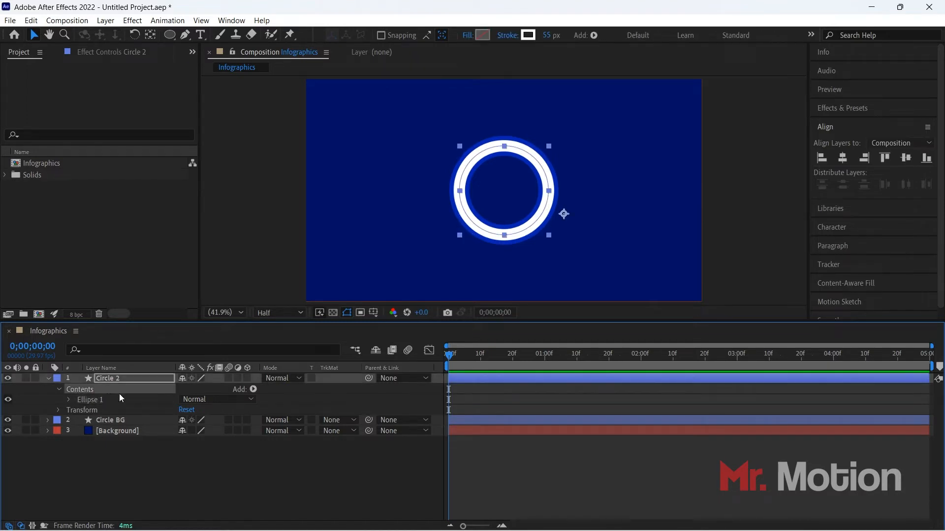
pyautogui.click(252, 389)
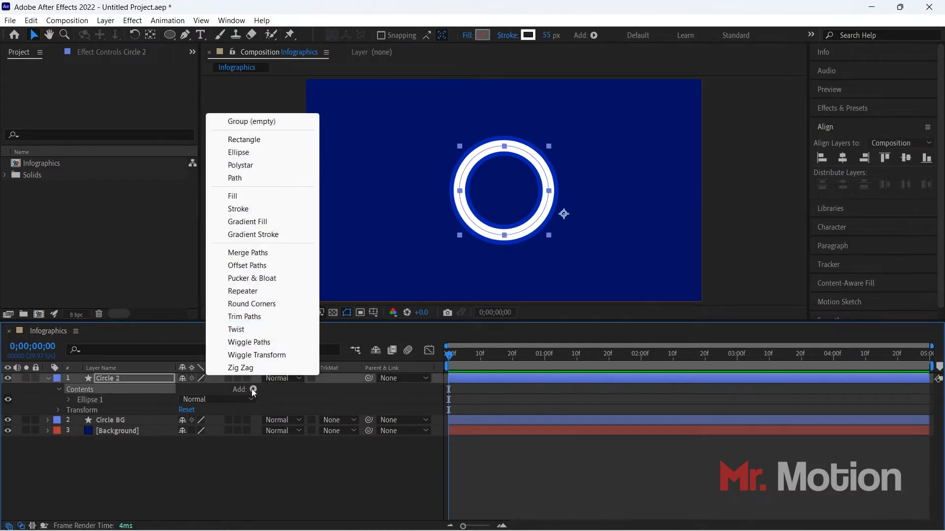
pyautogui.click(244, 317)
# Keyframe the Trim Paths End value of Circle 2 from 0% at 0;00;00;00 to 100% at 0;00;02;00.
pyautogui.click(68, 411)
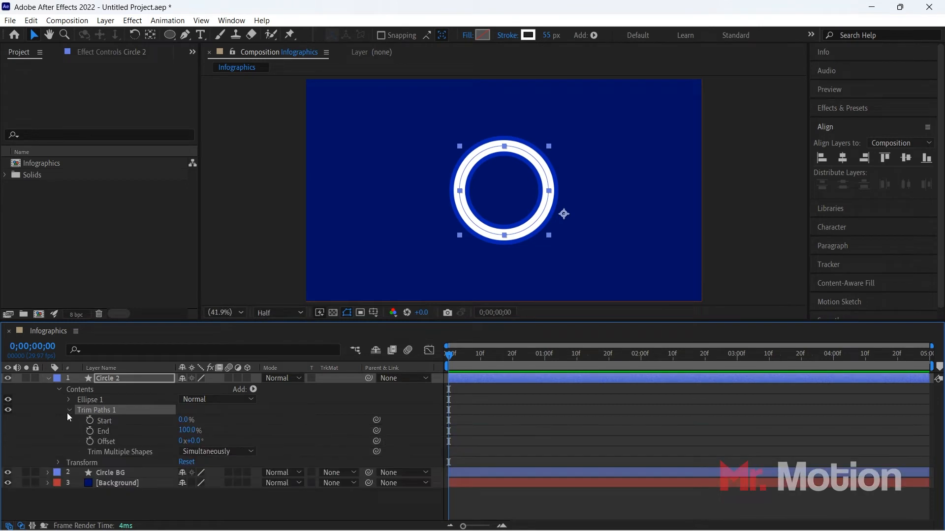
pyautogui.click(90, 431)
pyautogui.moveTo(188, 431); pyautogui.dragTo(140, 431)
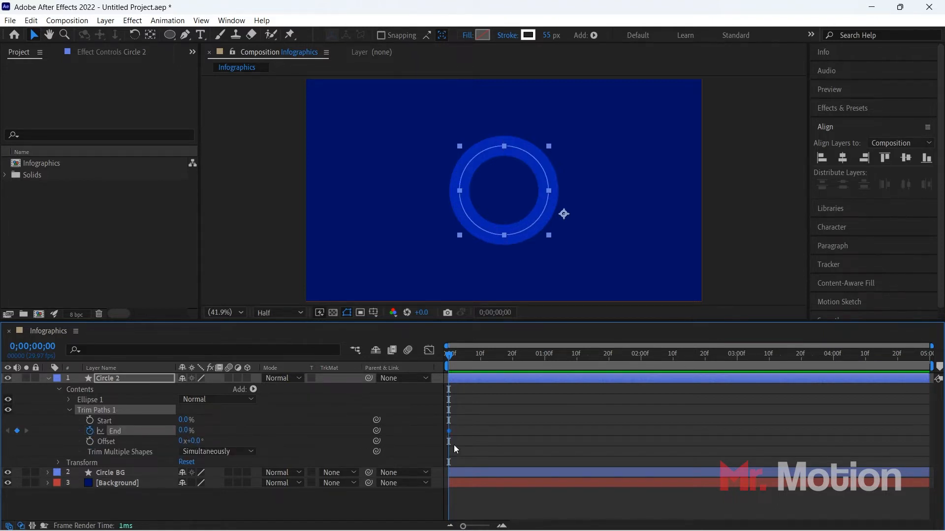
pyautogui.moveTo(456, 354); pyautogui.dragTo(642, 346)
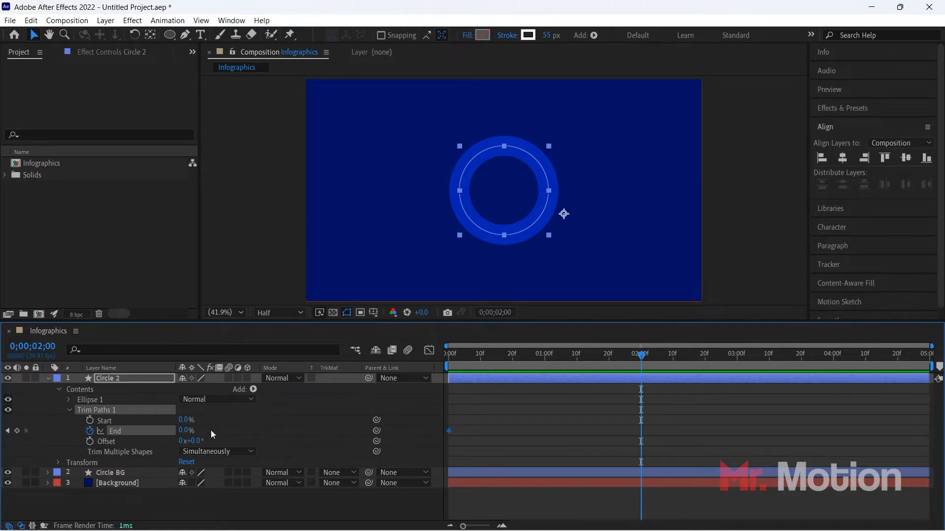
pyautogui.moveTo(185, 432); pyautogui.dragTo(297, 419)
pyautogui.click(667, 431)
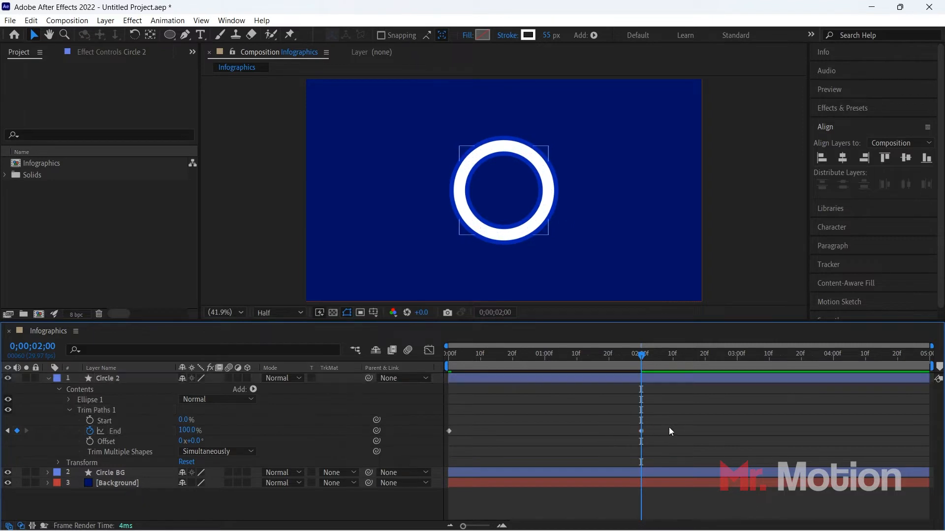
# Apply Easy Ease to both Trim Paths End keyframes and preview the ring's animation from the start.
pyautogui.moveTo(653, 438); pyautogui.dragTo(436, 438)
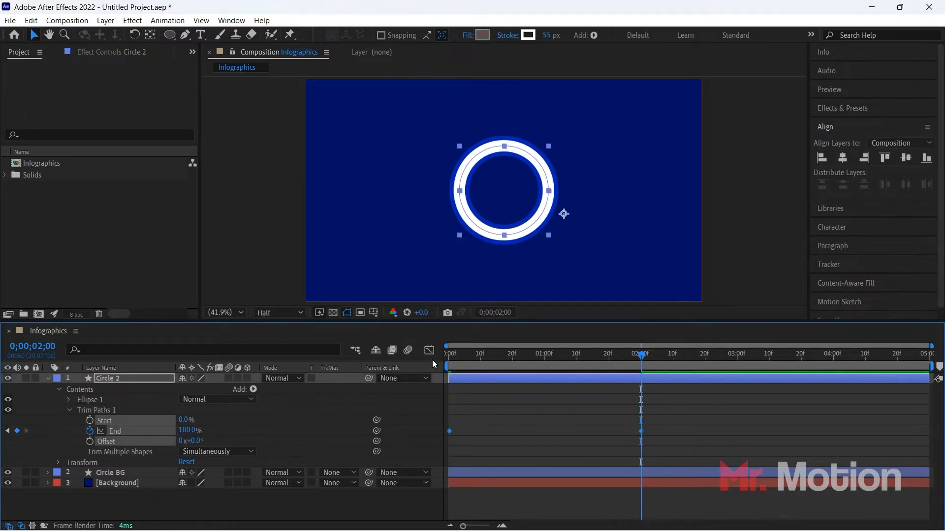
pyautogui.rightClick(449, 432)
pyautogui.moveTo(513, 427)
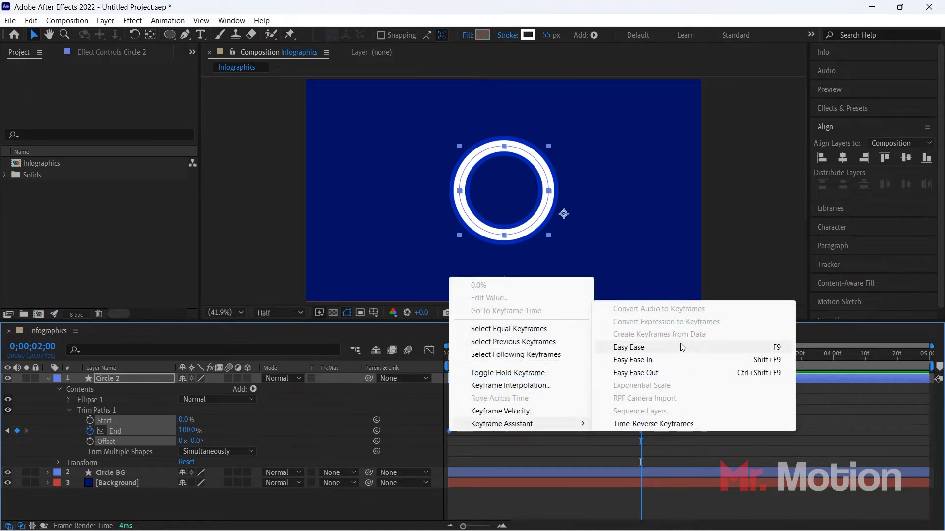
pyautogui.click(649, 348)
pyautogui.moveTo(642, 356); pyautogui.dragTo(446, 356)
pyautogui.press('space')
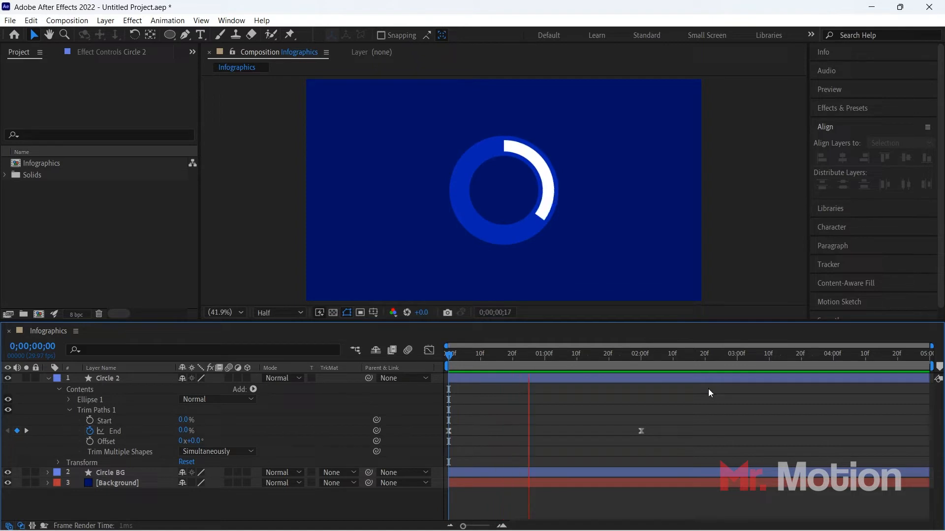
pyautogui.press('space')
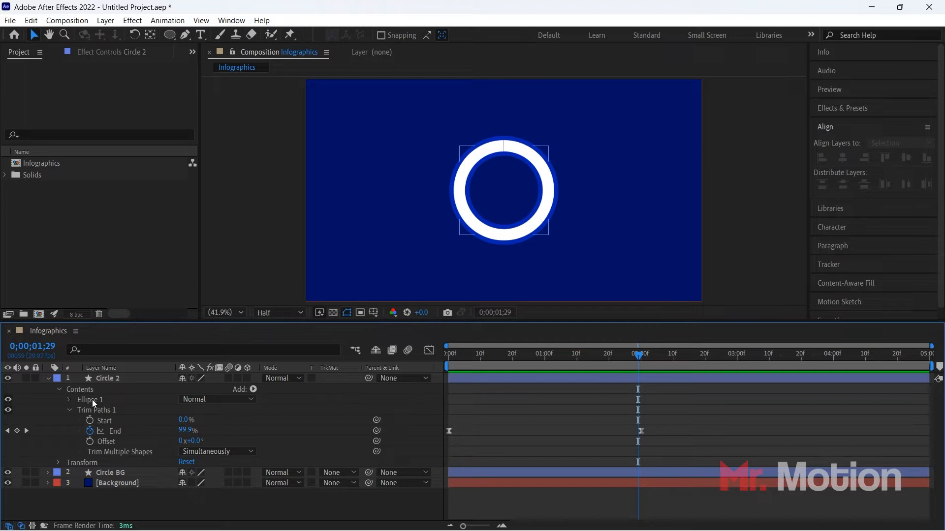
# Set the line cap of Circle 2's Stroke 1 to Round Cap, checking it on the partly drawn ring.
pyautogui.click(69, 400)
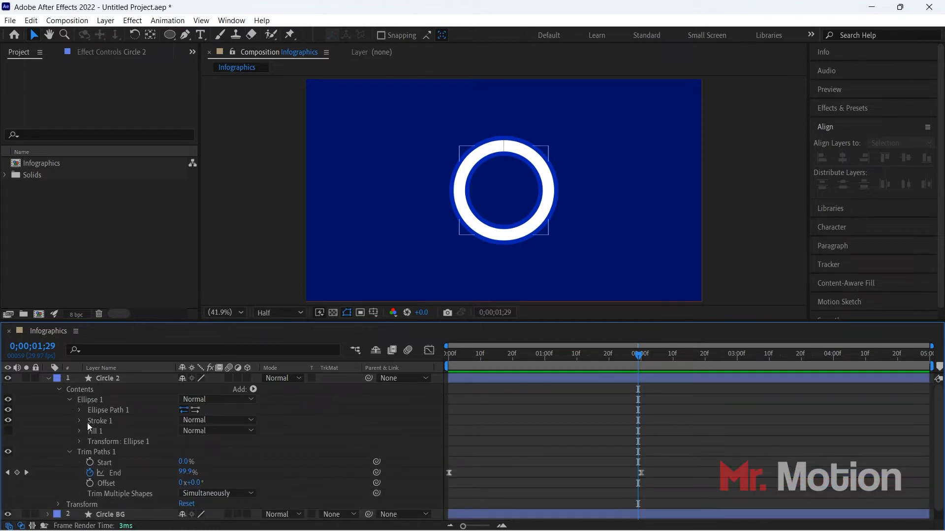
pyautogui.click(79, 420)
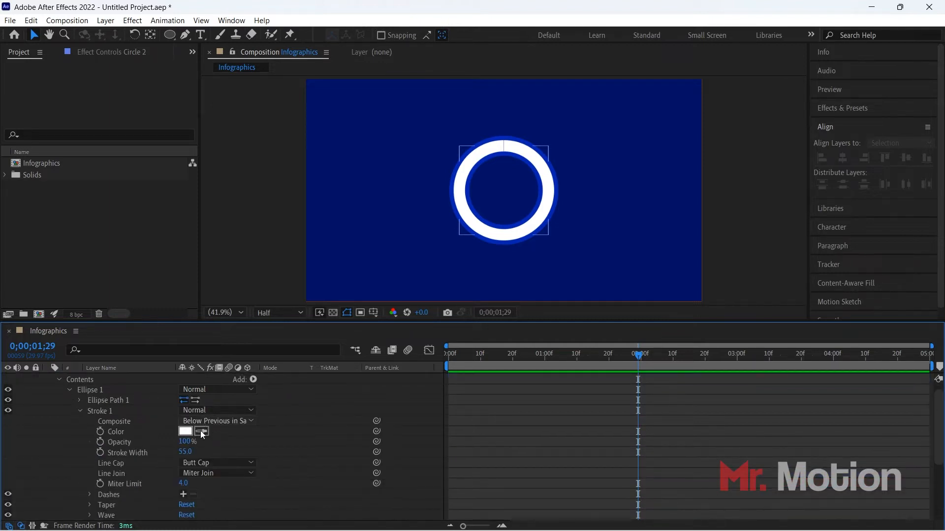
pyautogui.moveTo(639, 356); pyautogui.dragTo(529, 365)
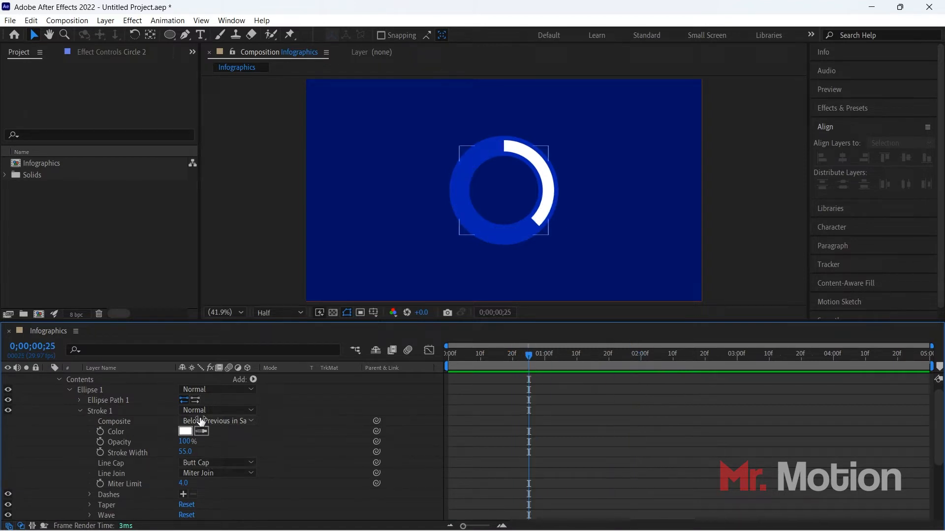
pyautogui.click(202, 466)
pyautogui.click(214, 489)
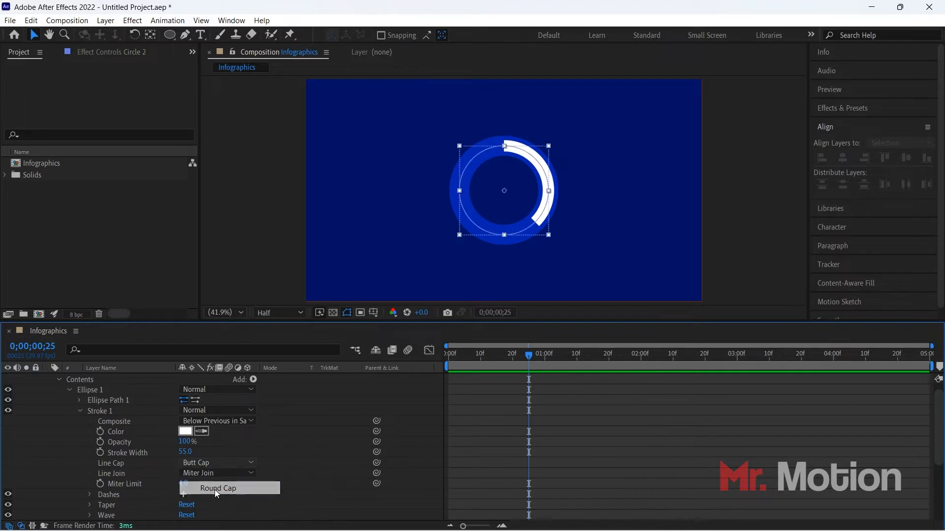
pyautogui.click(80, 412)
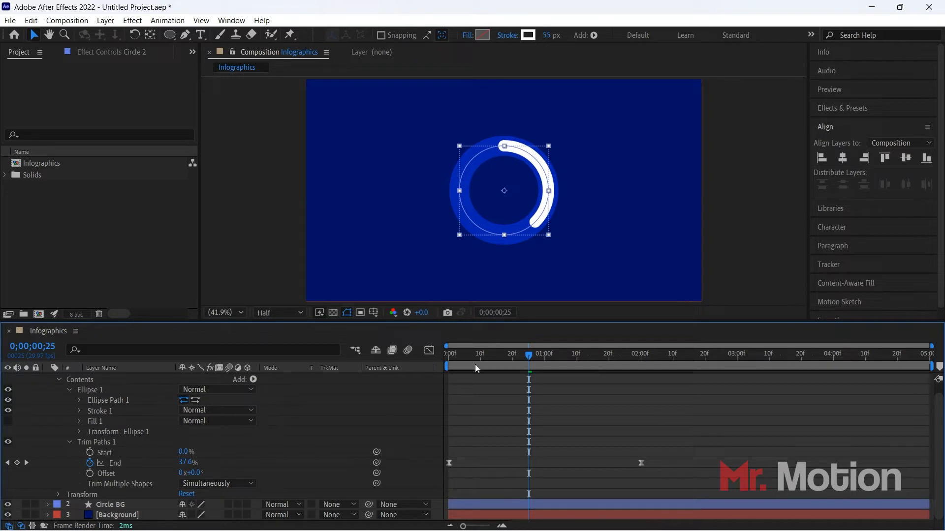
# Preview the round-capped ring's animation from the start, inspect the Ellipse Path 1 properties and collapse the Ellipse 1 group.
pyautogui.moveTo(528, 354); pyautogui.dragTo(449, 355)
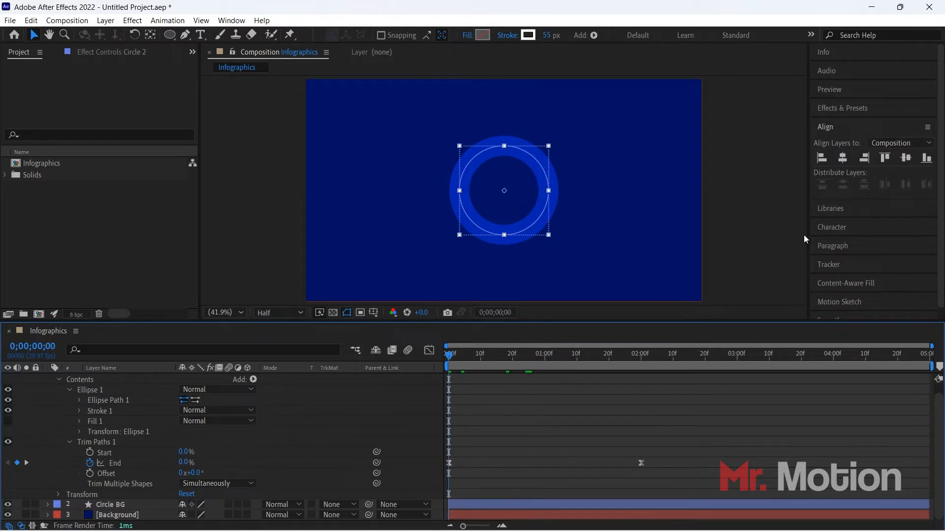
pyautogui.press('space')
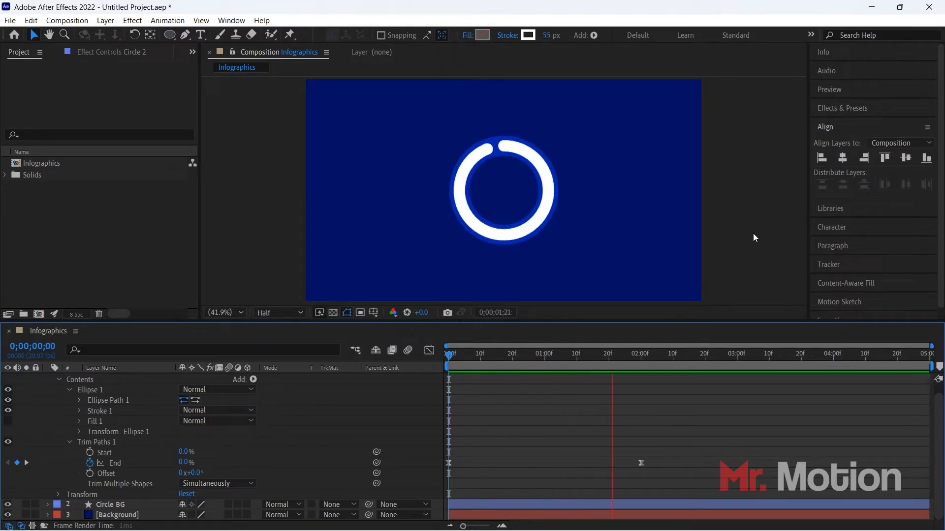
pyautogui.press('space')
pyautogui.moveTo(650, 355); pyautogui.dragTo(397, 377)
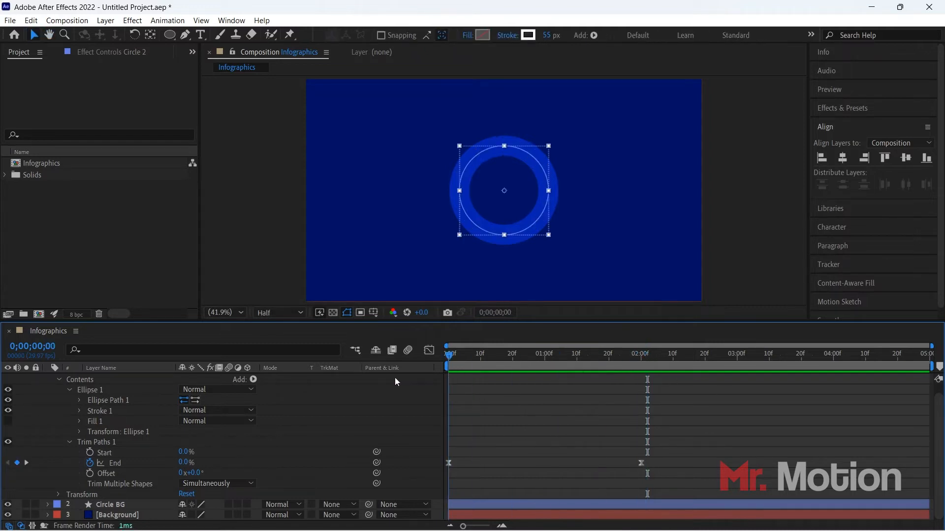
pyautogui.click(79, 401)
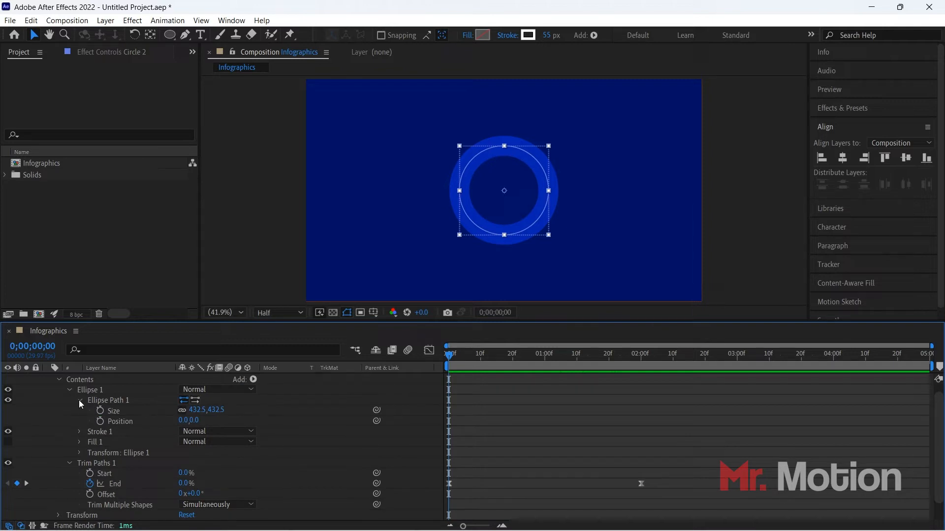
pyautogui.click(79, 401)
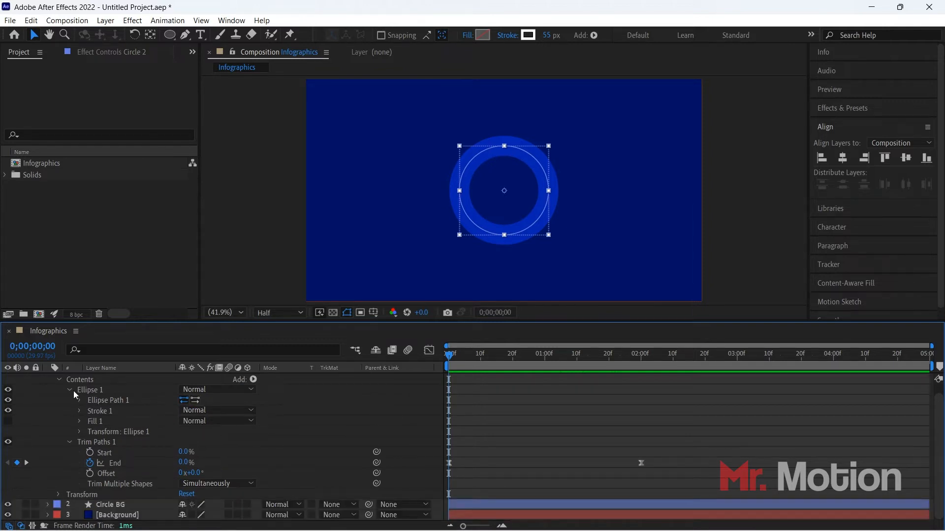
pyautogui.click(70, 390)
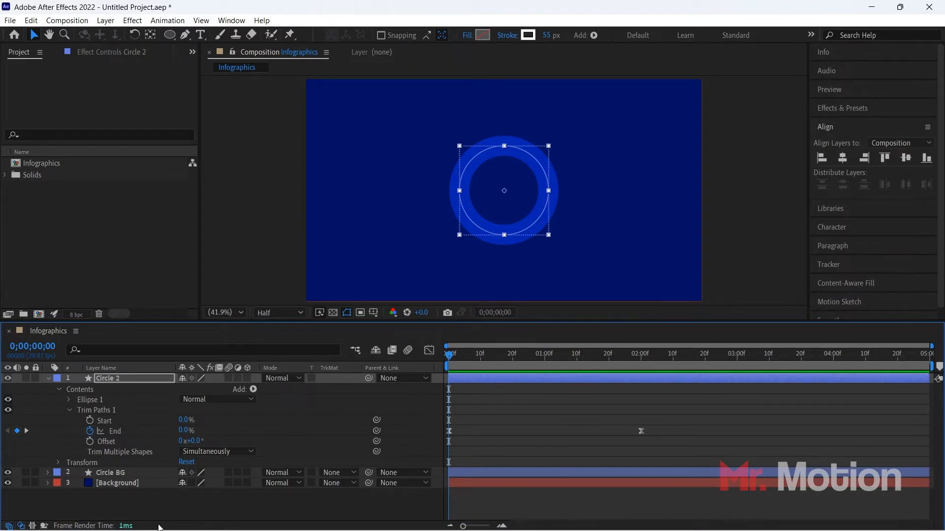
# Collapse the Circle 2 layer and add a new text layer reading "00" to the Infographics composition.
pyautogui.click(152, 500)
pyautogui.click(69, 409)
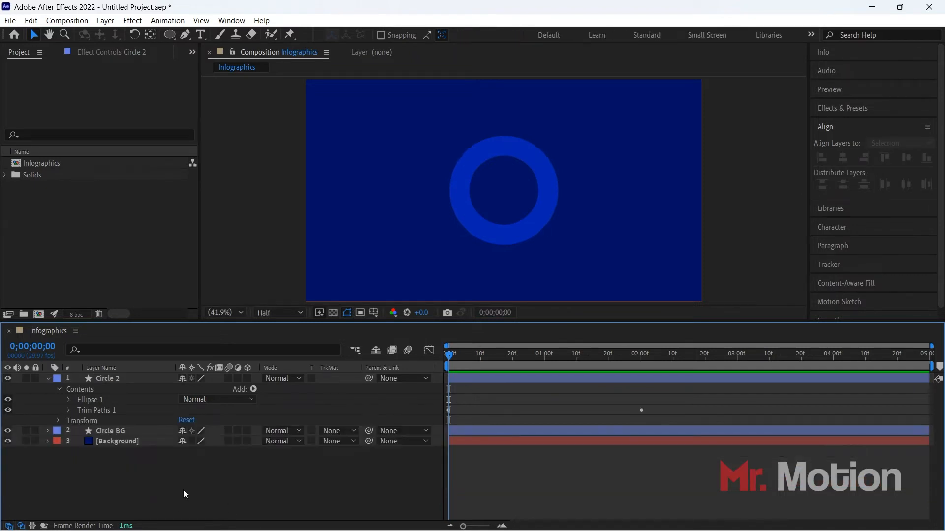
pyautogui.click(48, 378)
pyautogui.rightClick(166, 452)
pyautogui.moveTo(210, 308)
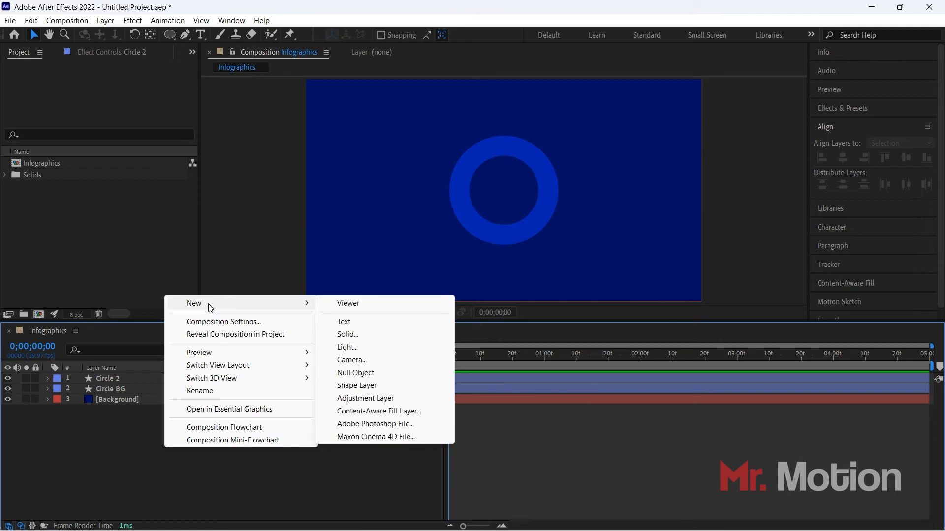
pyautogui.click(351, 322)
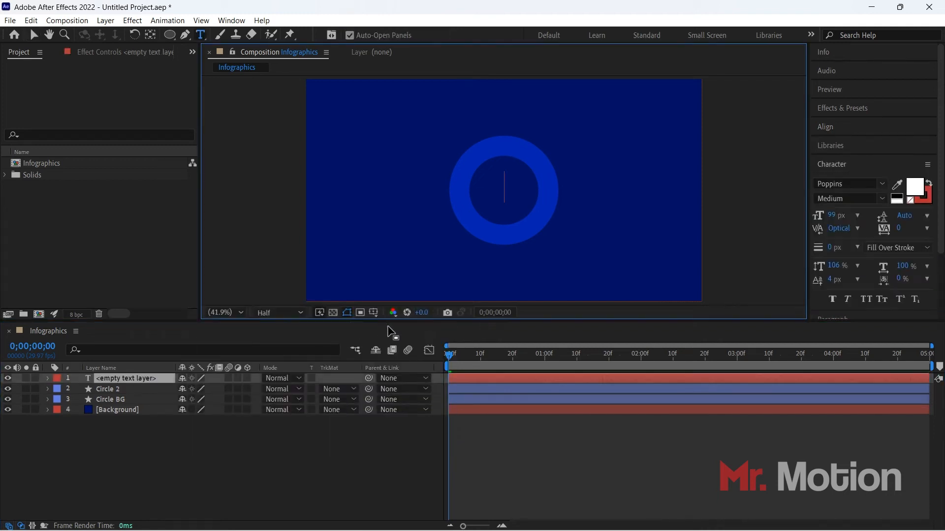
pyautogui.write('00')
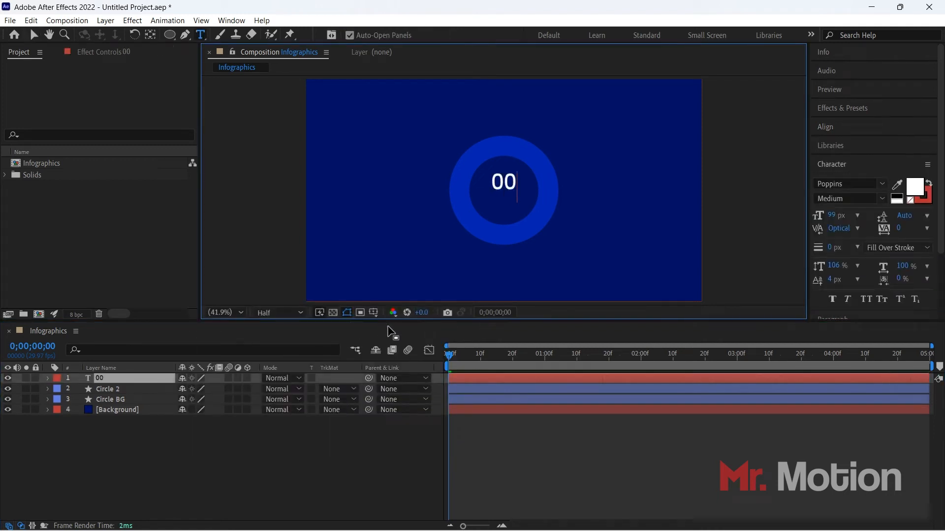
pyautogui.click(39, 35)
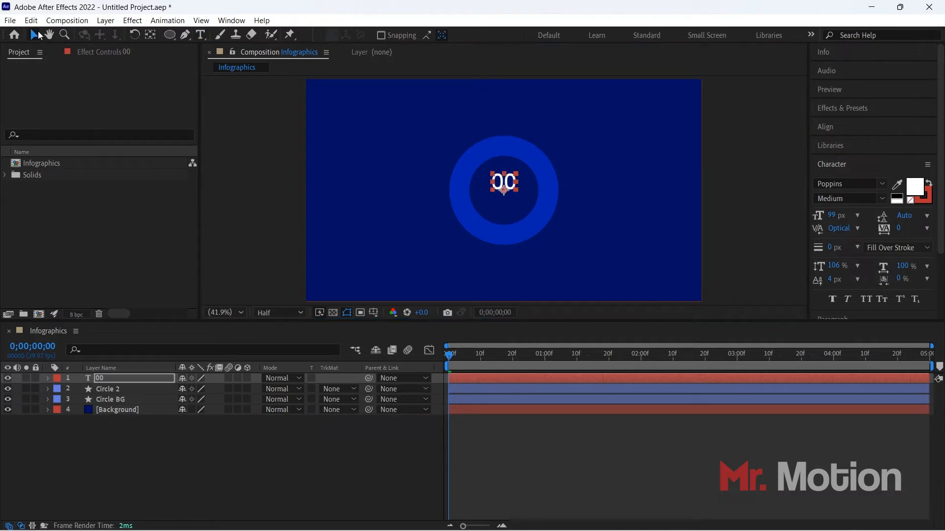
# Center the "00" text layer vertically in the composition.
pyautogui.click(845, 124)
pyautogui.click(907, 159)
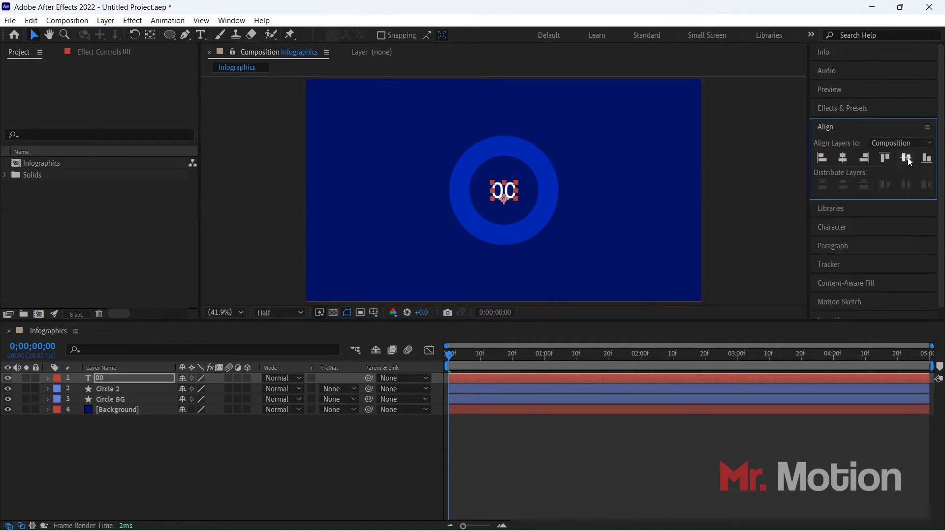
pyautogui.click(780, 199)
# Link the "00" layer's Source Text to Circle 2's Trim Paths End value and check the number partway through the animation.
pyautogui.click(118, 391)
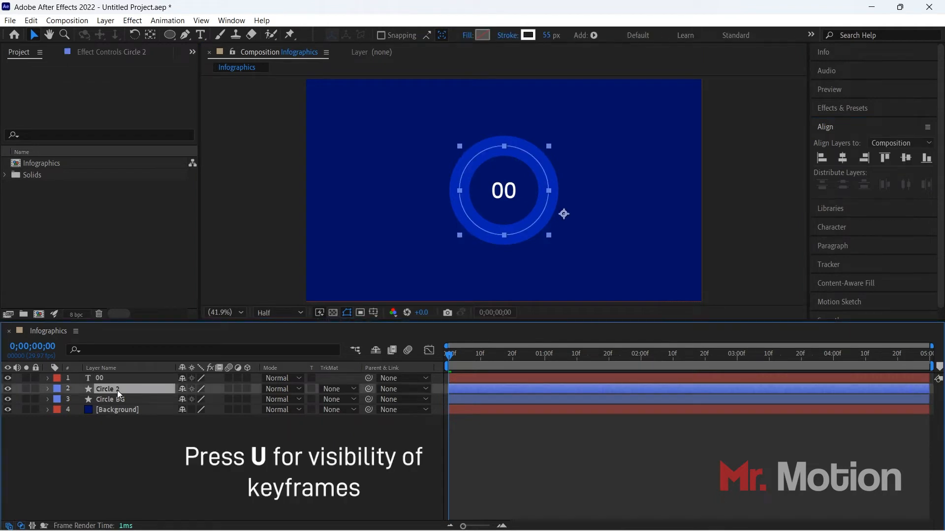
pyautogui.press('u')
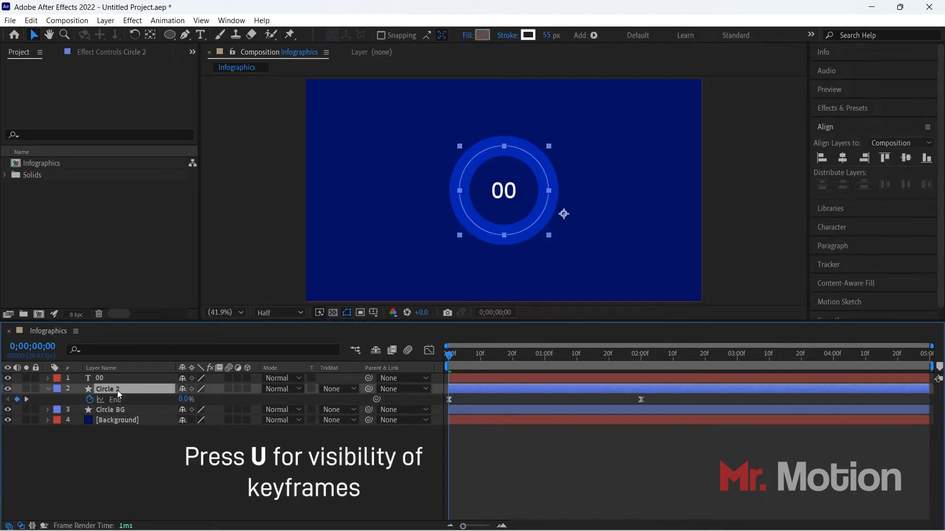
pyautogui.click(47, 379)
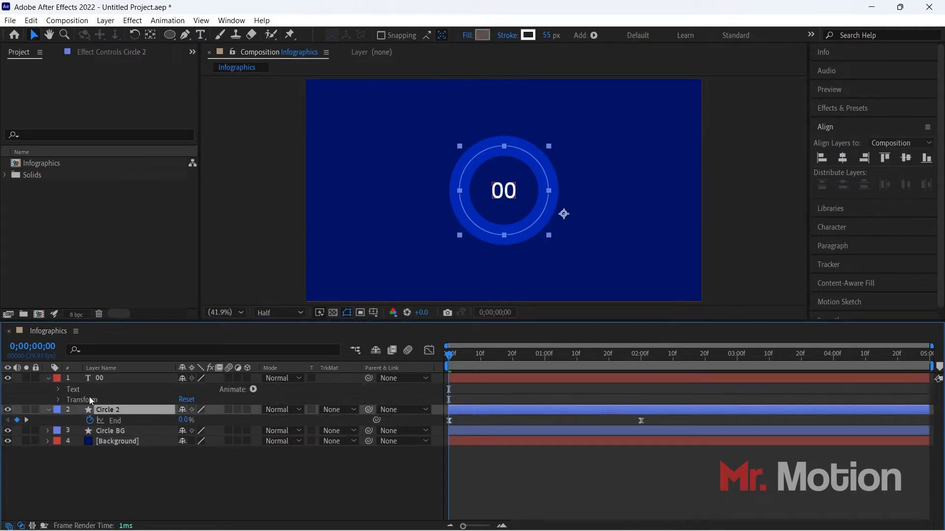
pyautogui.click(58, 390)
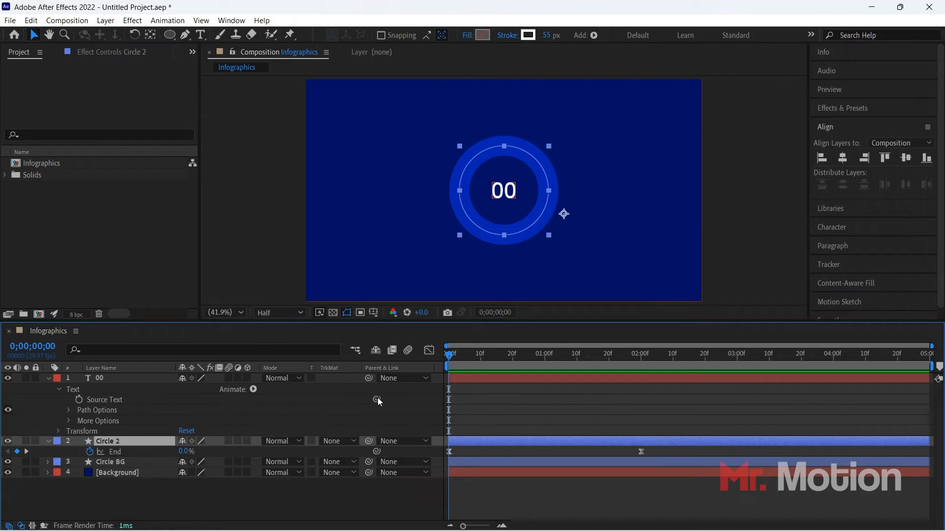
pyautogui.moveTo(378, 400); pyautogui.dragTo(119, 454)
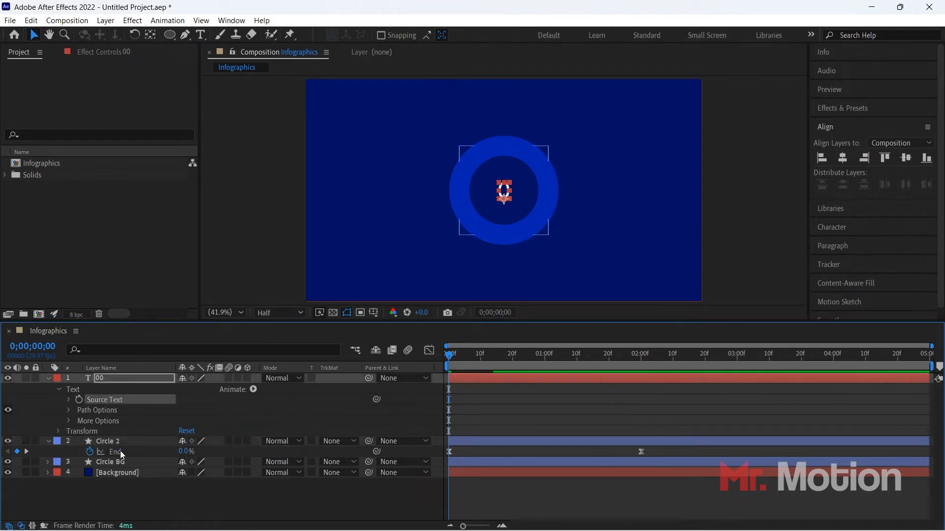
pyautogui.press('space')
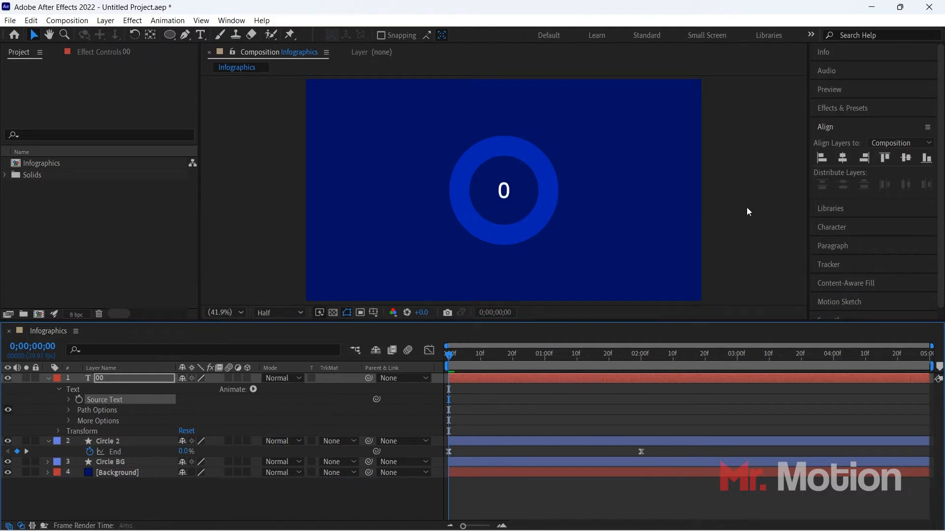
pyautogui.moveTo(572, 358); pyautogui.dragTo(549, 358)
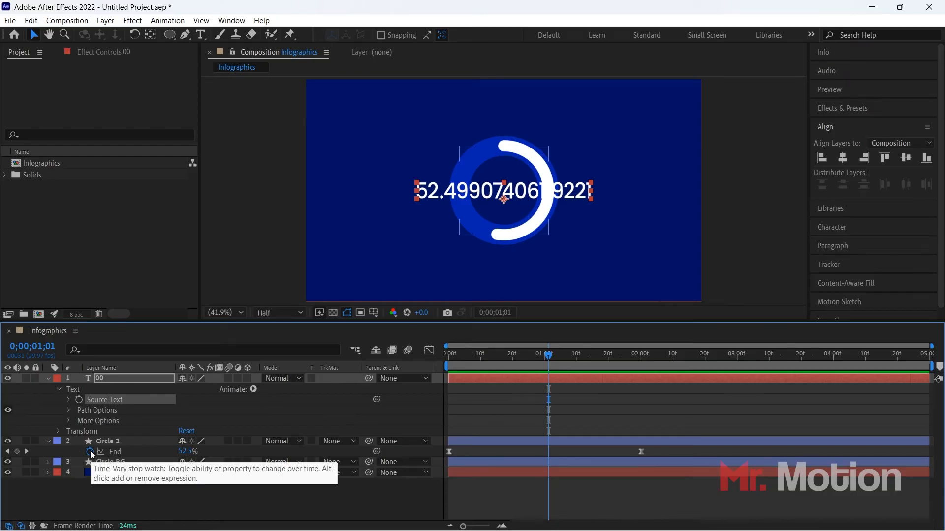
# Add the expression Math.round(value) to Circle 2's Trim Paths End property.
pyautogui.keyDown('alt'); pyautogui.click(90, 452); pyautogui.keyUp('alt')
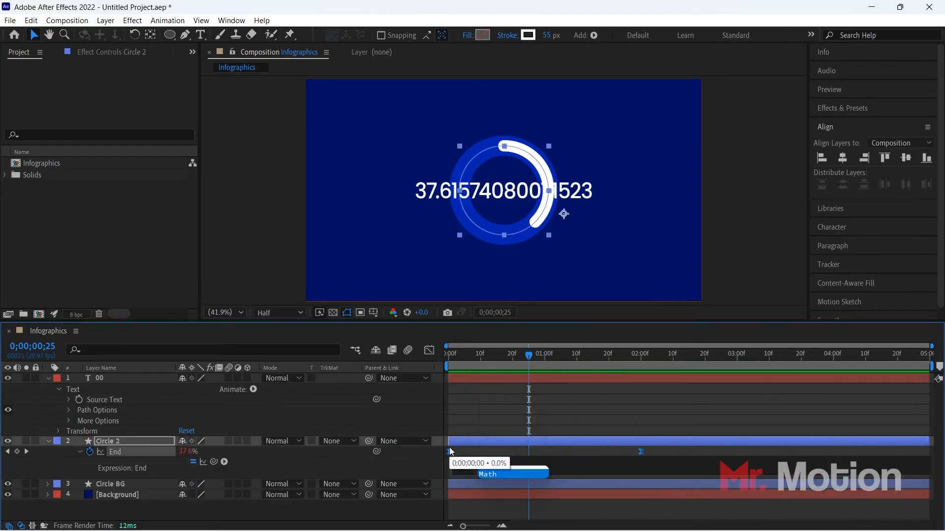
pyautogui.write('round')
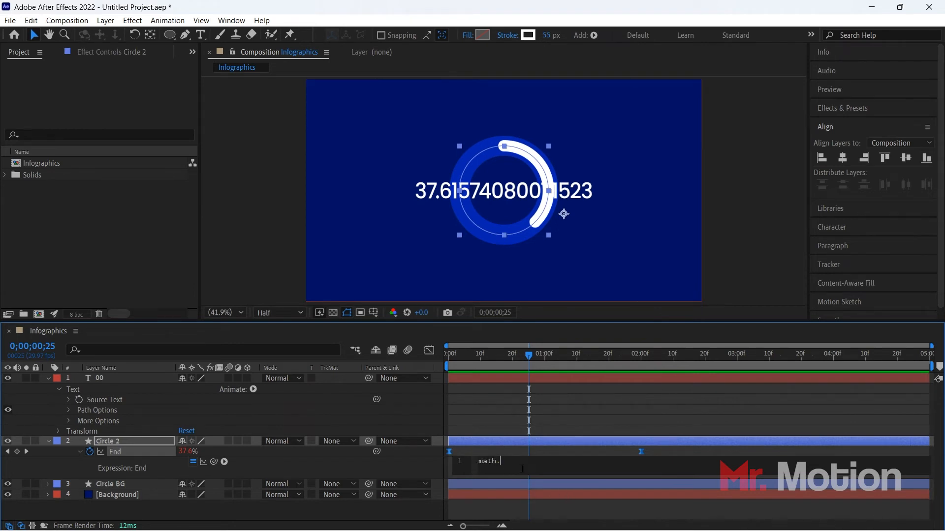
pyautogui.press('BackSpace')
pyautogui.press('BackSpace')
pyautogui.press('BackSpace')
pyautogui.press('BackSpace')
pyautogui.press('BackSpace')
pyautogui.write('Math.round')
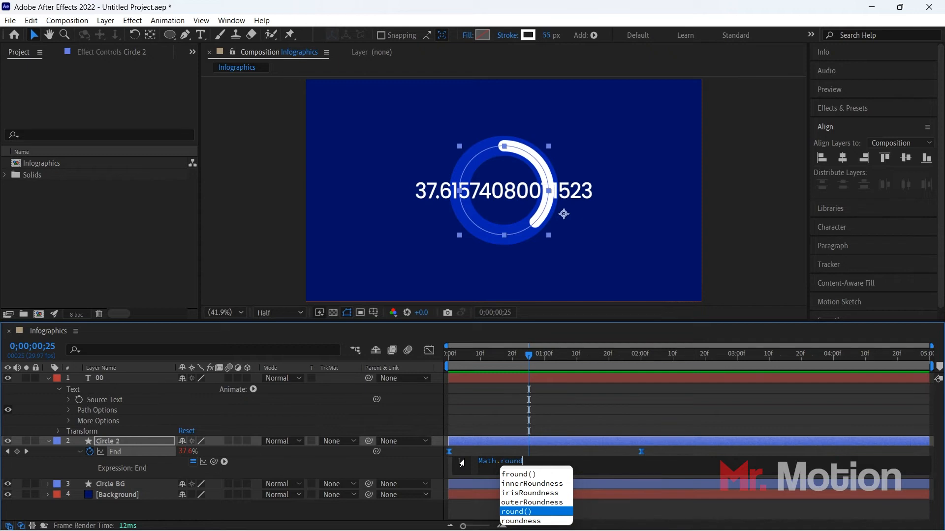
pyautogui.press('Return')
pyautogui.write('value')
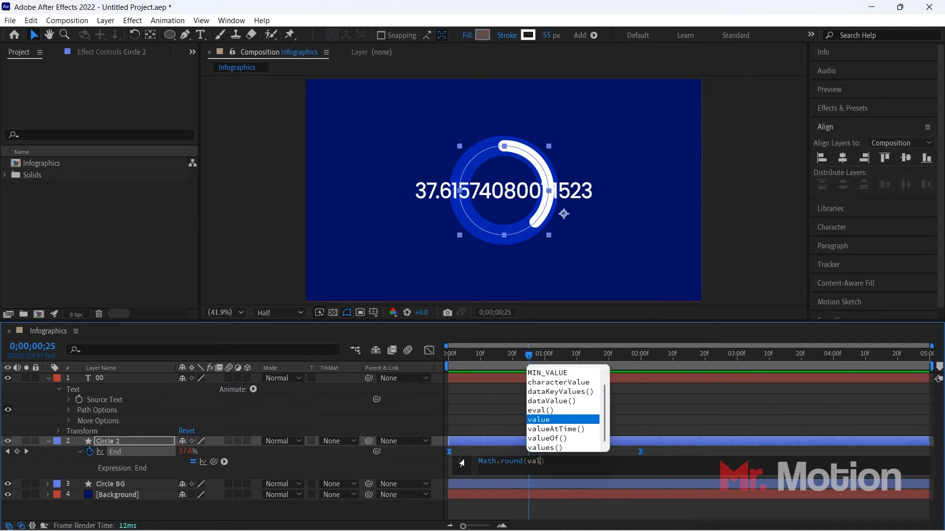
pyautogui.click(617, 465)
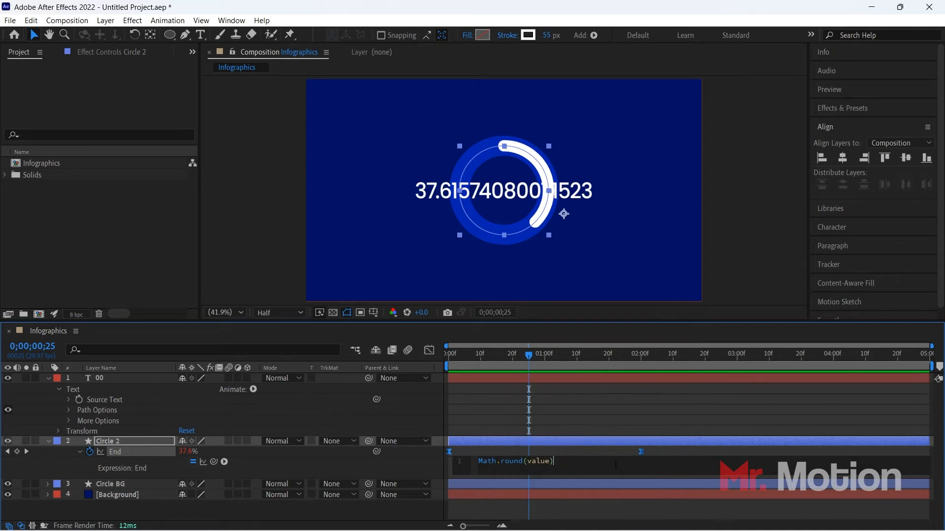
pyautogui.click(413, 465)
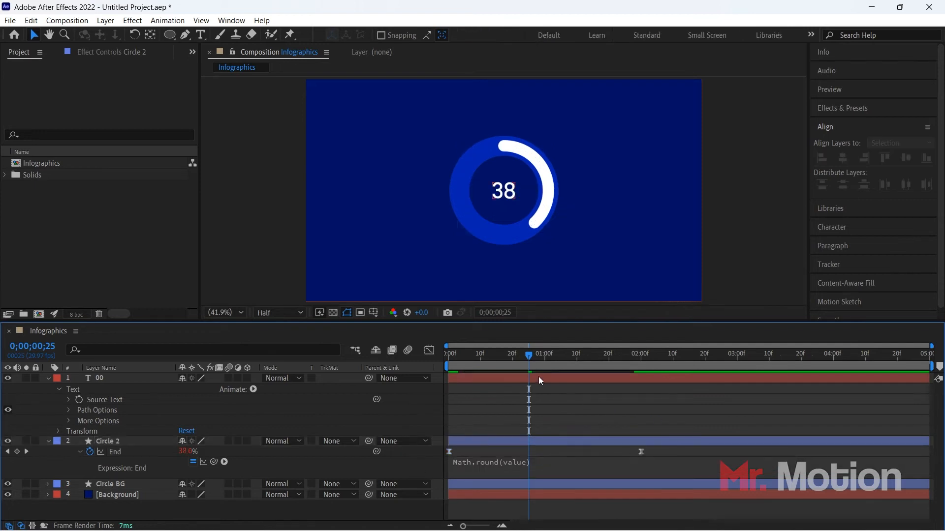
# Collapse the Circle 2 layer and preview the ring and rounded counter animation from the start.
pyautogui.click(48, 441)
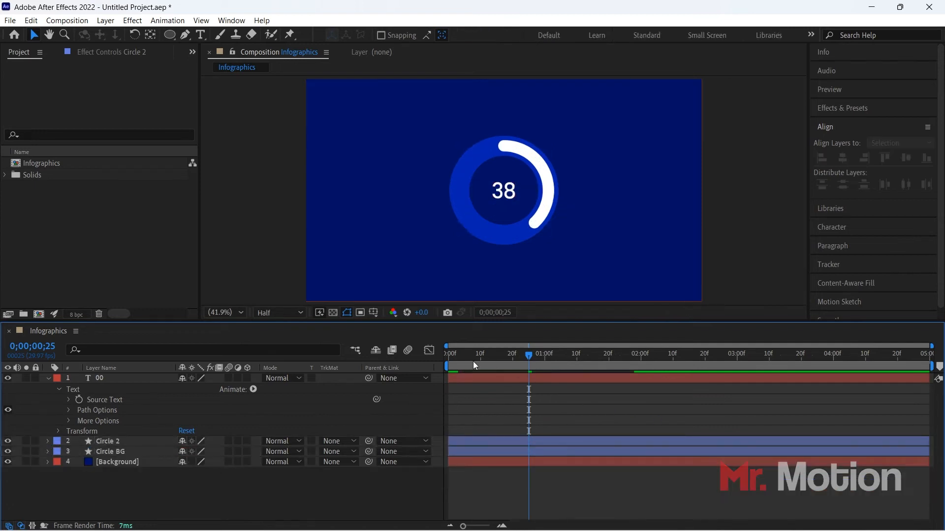
pyautogui.press('pageup')
pyautogui.press('Home')
pyautogui.press('space')
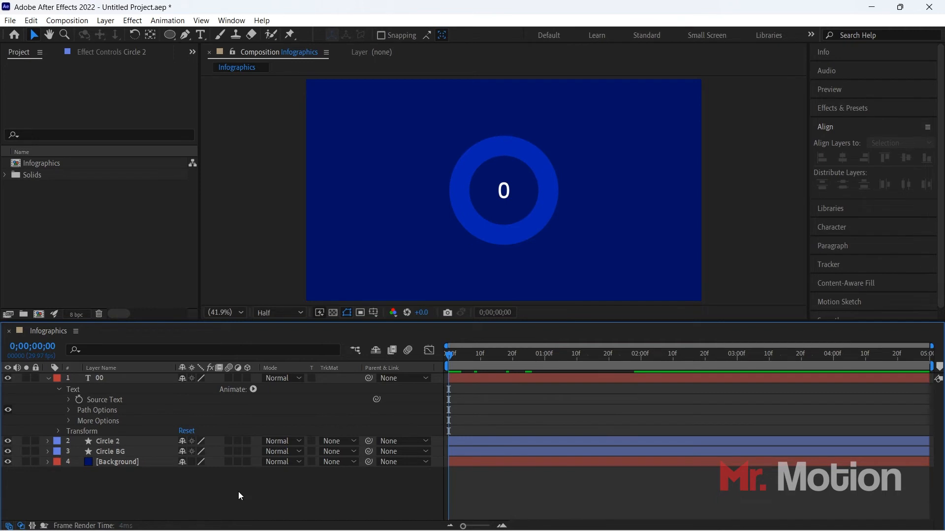
pyautogui.click(651, 354)
pyautogui.moveTo(657, 352); pyautogui.dragTo(347, 383)
pyautogui.press('space')
pyautogui.press('space')
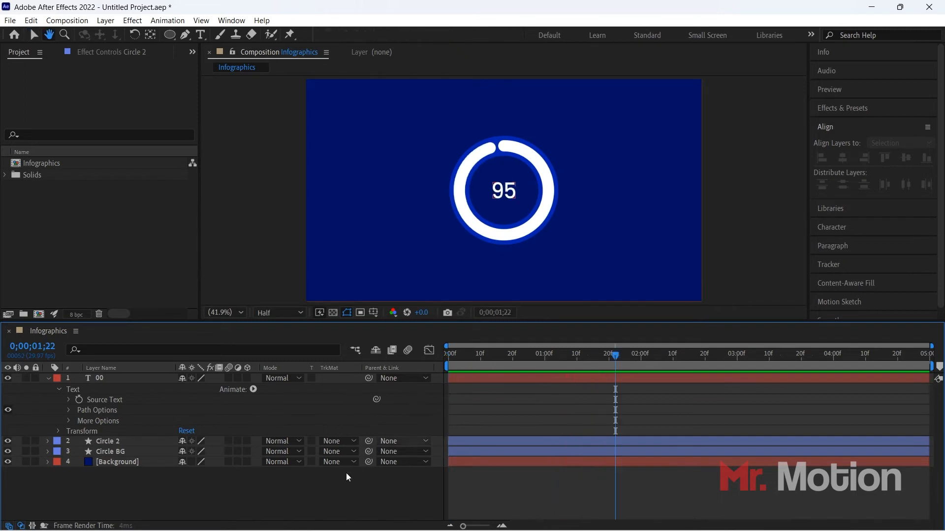
# Pre-compose the 00, Circle 2 and Circle BG layers into a new composition named Circle 1, moving all attributes into it.
pyautogui.click(48, 378)
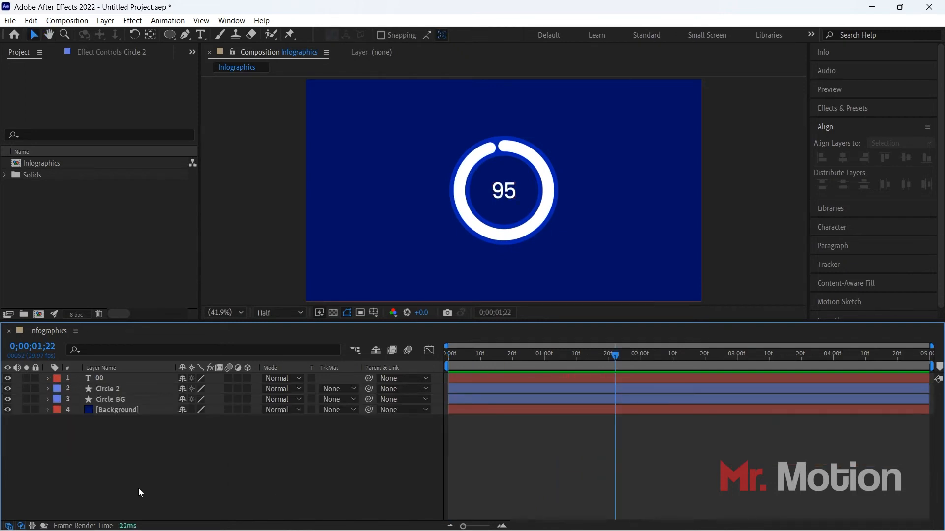
pyautogui.click(132, 398)
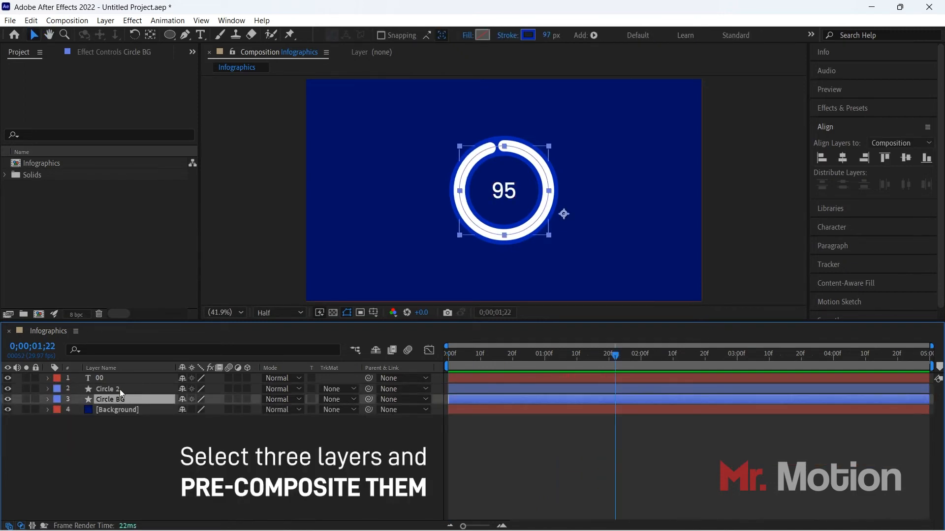
pyautogui.keyDown('shift'); pyautogui.click(116, 379); pyautogui.keyUp('shift')
pyautogui.rightClick(125, 389)
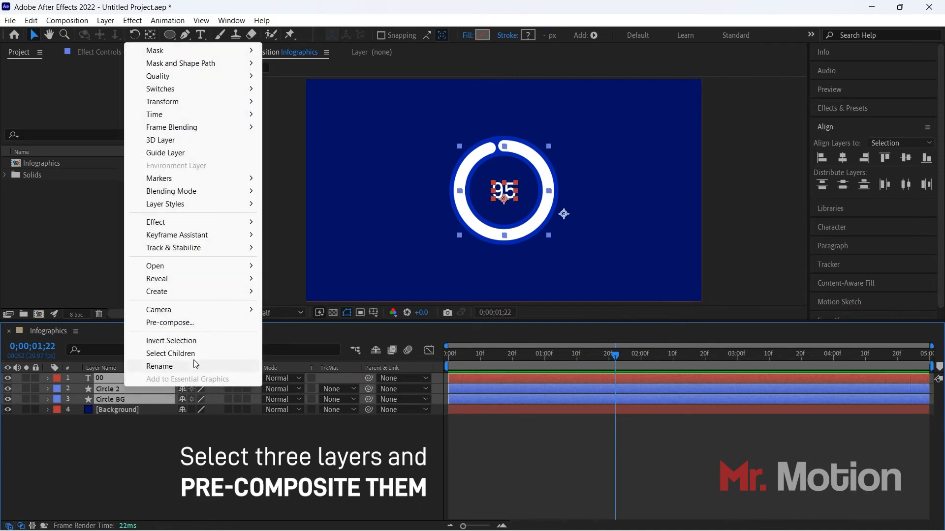
pyautogui.click(188, 323)
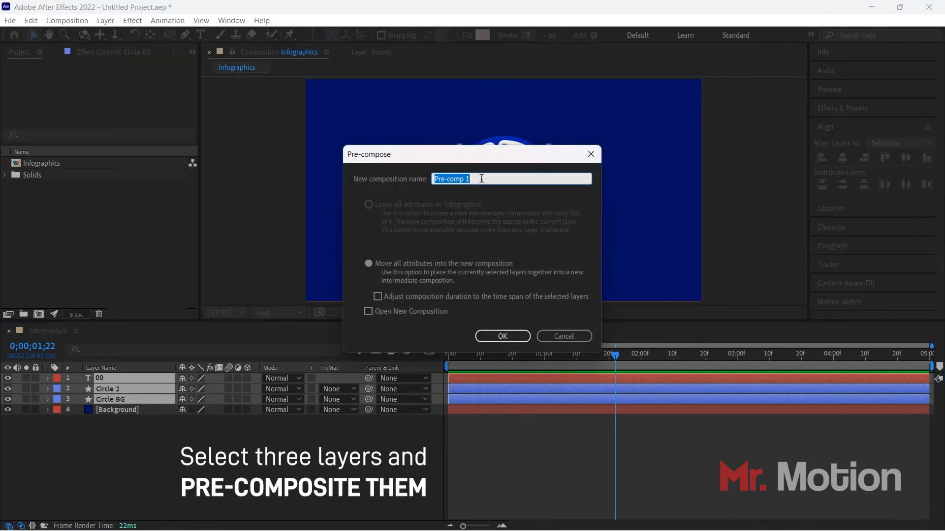
pyautogui.write('Circle 1')
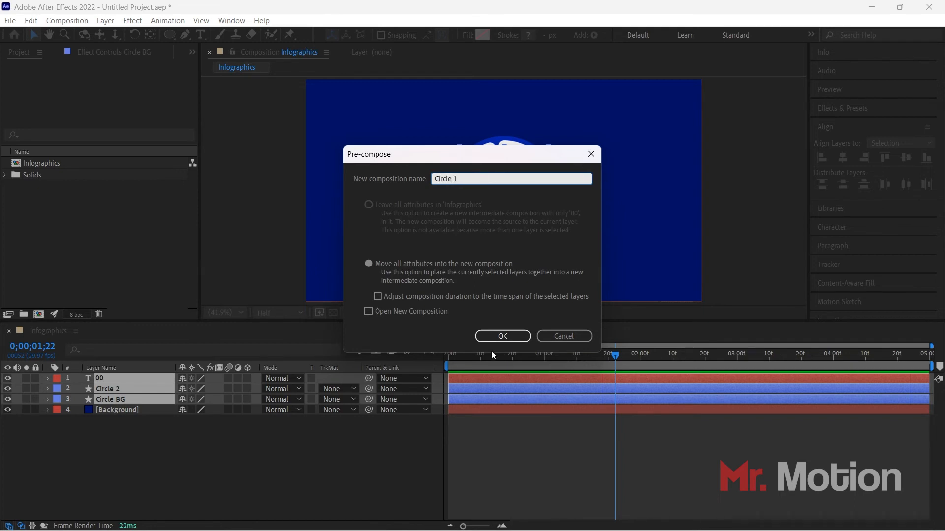
pyautogui.click(496, 336)
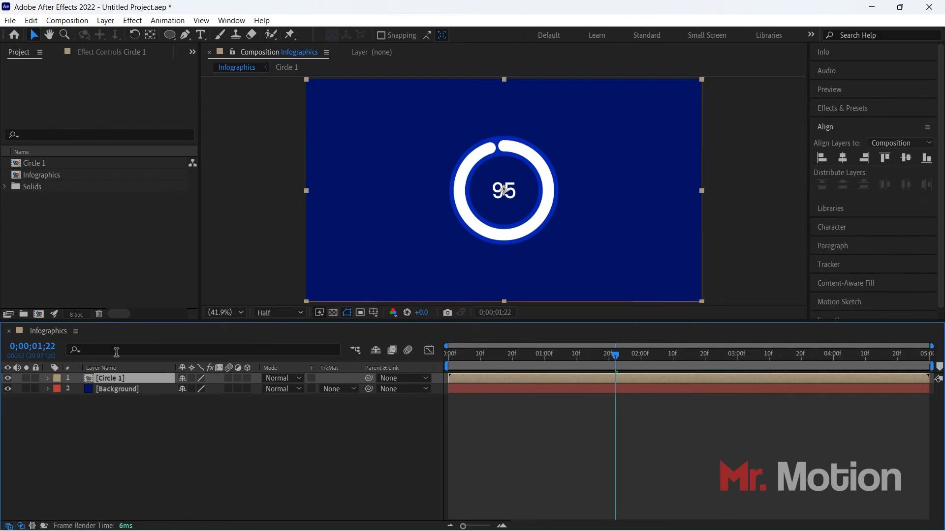
pyautogui.click(154, 444)
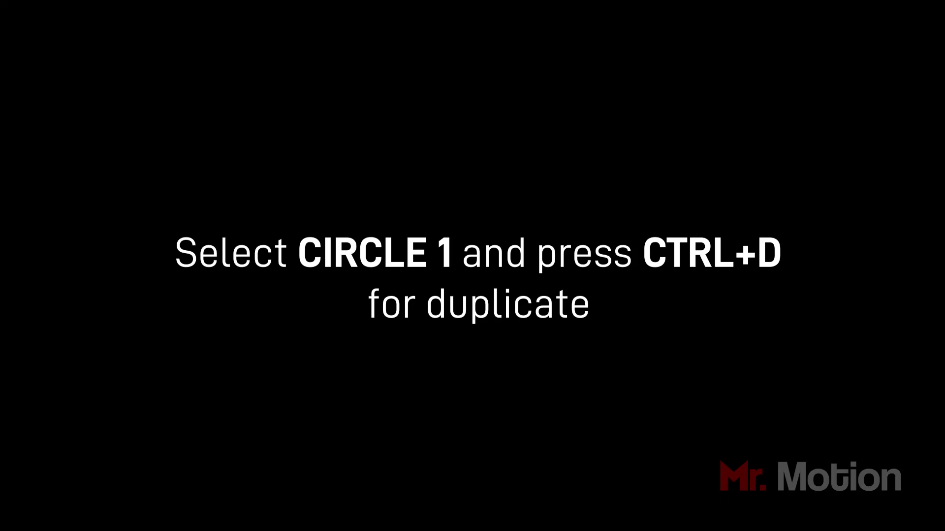
# Duplicate the Circle 1 composition in the project and place the copy above the Circle 1 layer in Infographics.
pyautogui.click(51, 164)
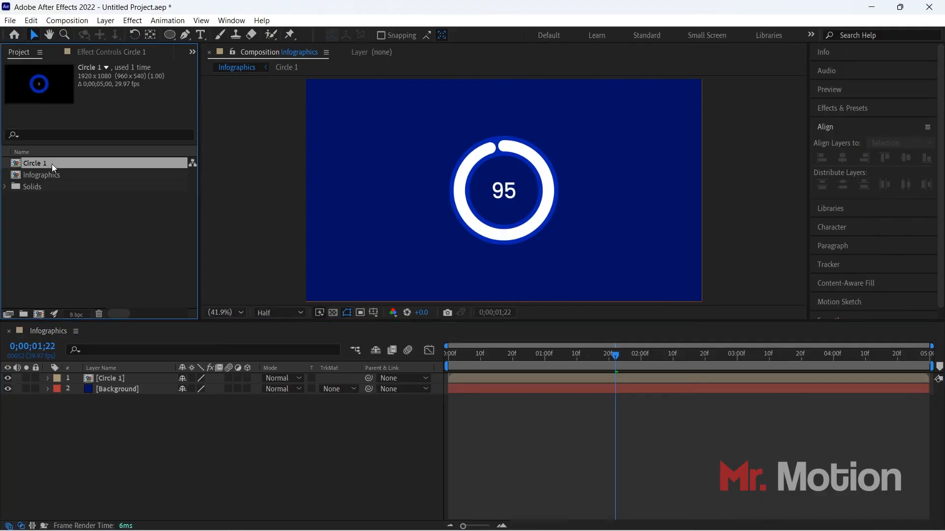
pyautogui.hotkey('ctrl', 'd')
pyautogui.moveTo(40, 176); pyautogui.dragTo(114, 377)
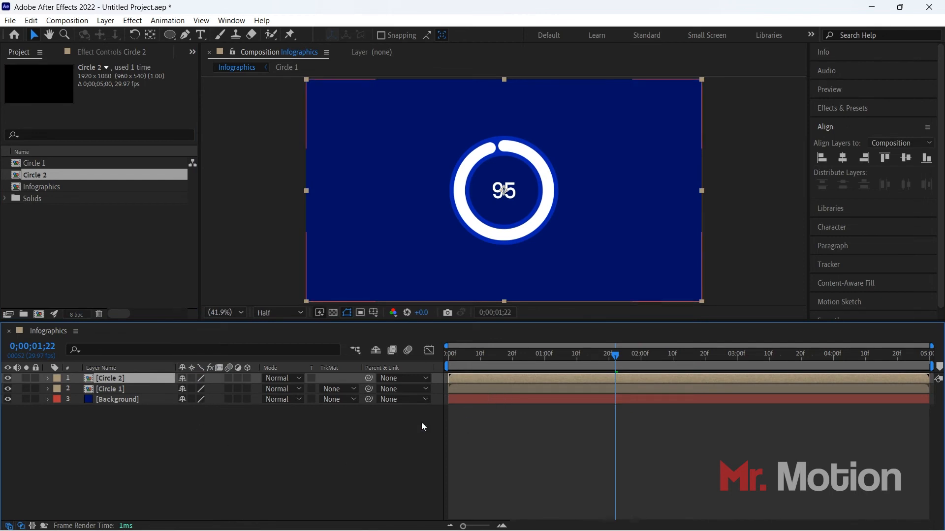
pyautogui.click(305, 451)
pyautogui.click(474, 379)
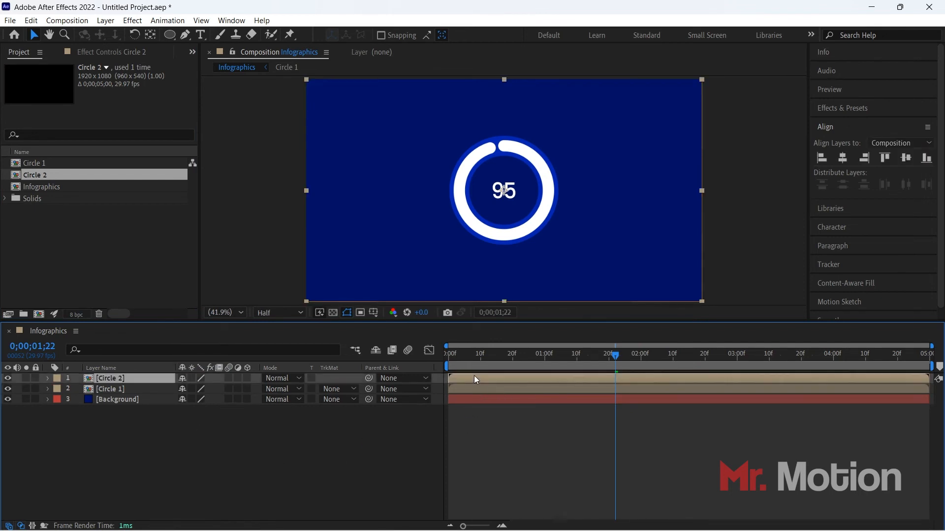
# In the Circle 2 composition, set the Circle 2 shape layer's End keyframe at 2 seconds to 75%.
pyautogui.doubleClick(91, 377)
pyautogui.moveTo(615, 353); pyautogui.dragTo(407, 356)
pyautogui.click(136, 390)
pyautogui.click(135, 415)
pyautogui.click(118, 388)
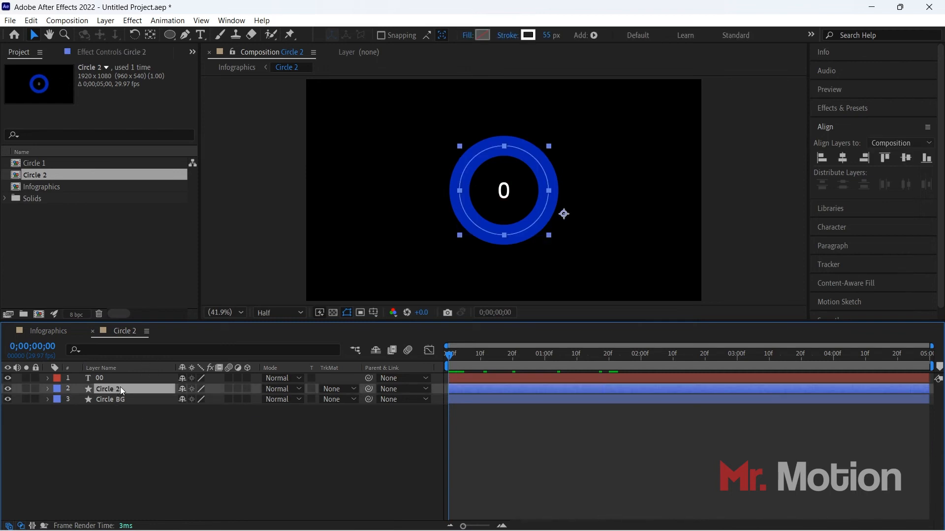
pyautogui.press('u')
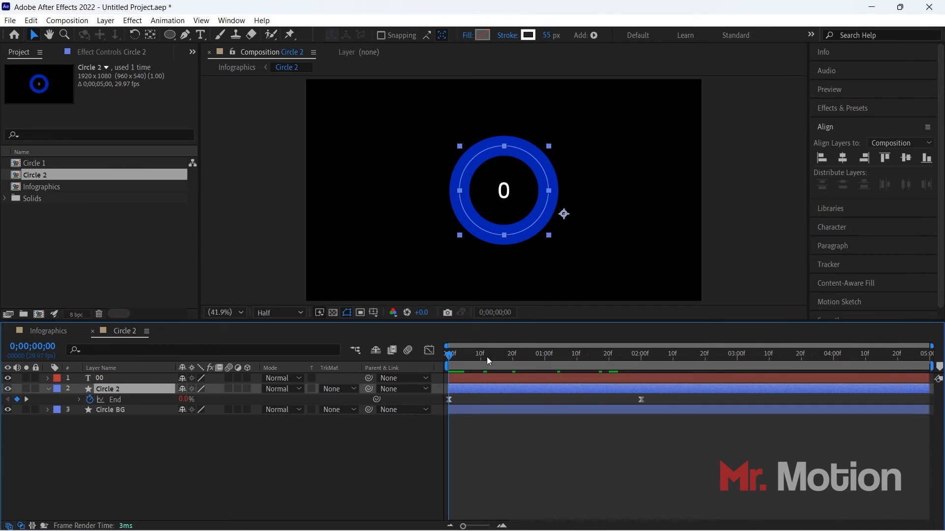
pyautogui.click(26, 400)
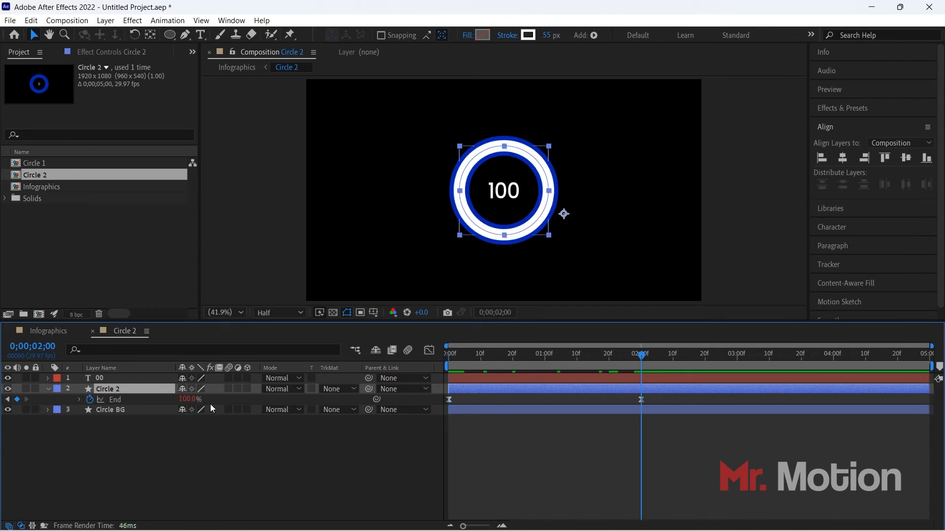
pyautogui.click(189, 399)
pyautogui.write('75')
pyautogui.press('Return')
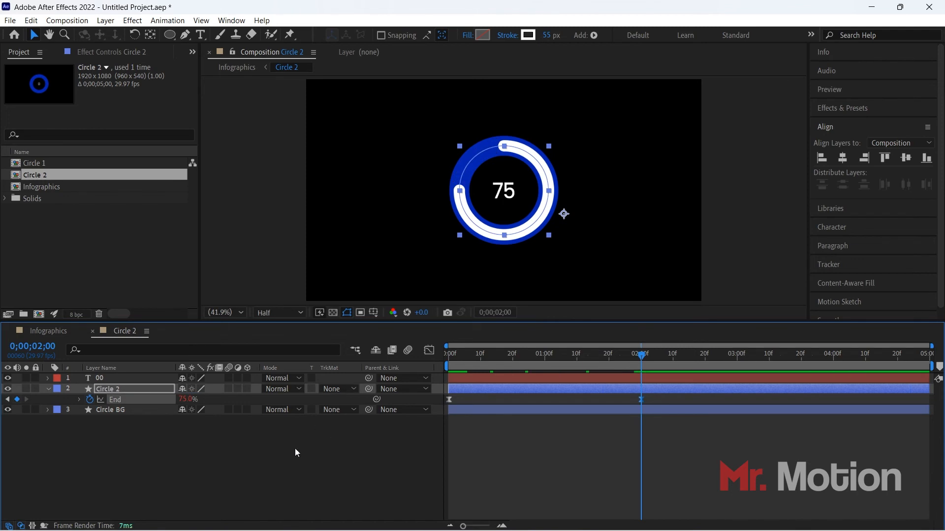
pyautogui.click(273, 463)
# In the Infographics composition, place the Circle 2 ring to the right of Circle 1 and shift both rings left to roughly centre the pair.
pyautogui.click(51, 331)
pyautogui.click(241, 417)
pyautogui.click(134, 377)
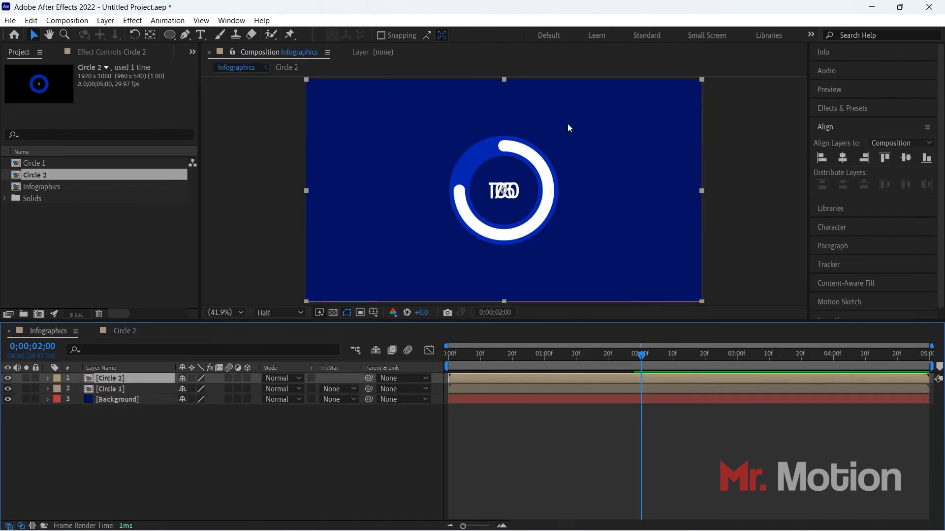
pyautogui.moveTo(546, 206); pyautogui.dragTo(670, 213)
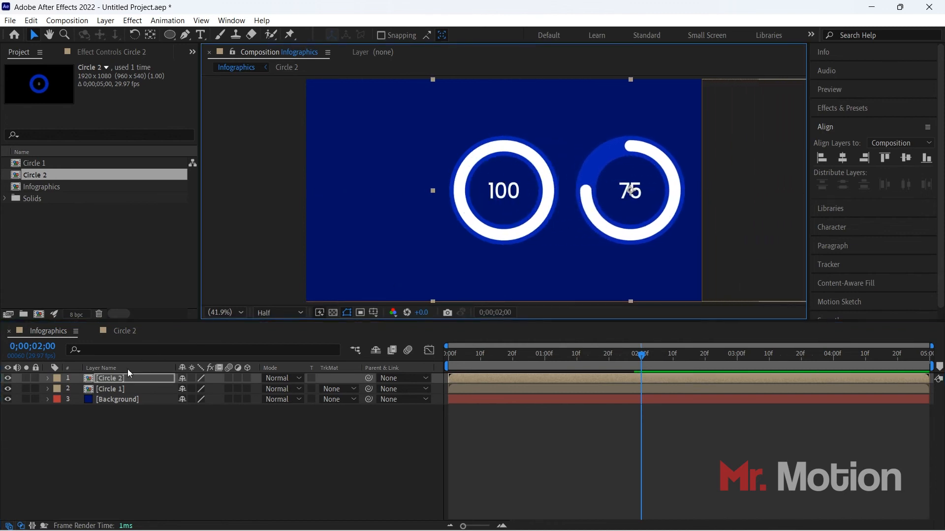
pyautogui.keyDown('shift'); pyautogui.click(129, 388); pyautogui.keyUp('shift')
pyautogui.moveTo(537, 225); pyautogui.dragTo(467, 225)
pyautogui.click(312, 456)
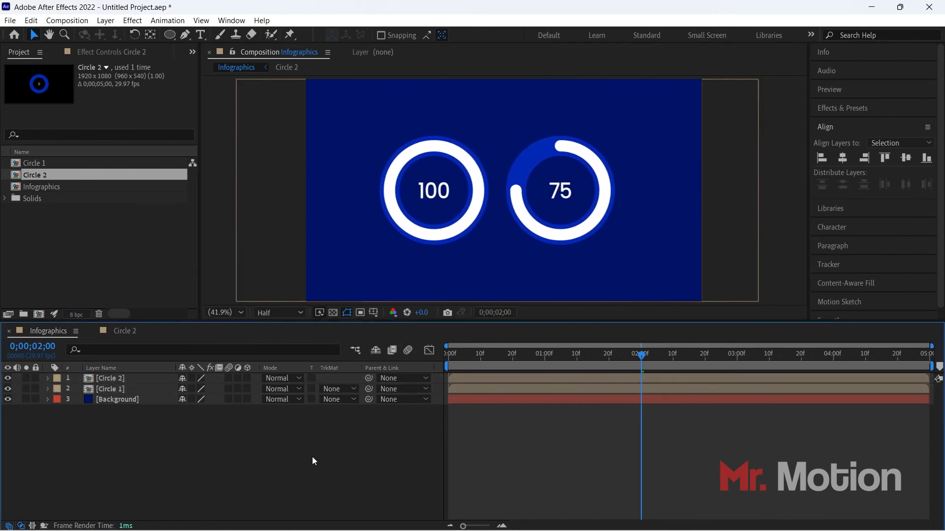
# Preview the animation of both rings and their counters from the first frame of Infographics.
pyautogui.press('Home')
pyautogui.press('space')
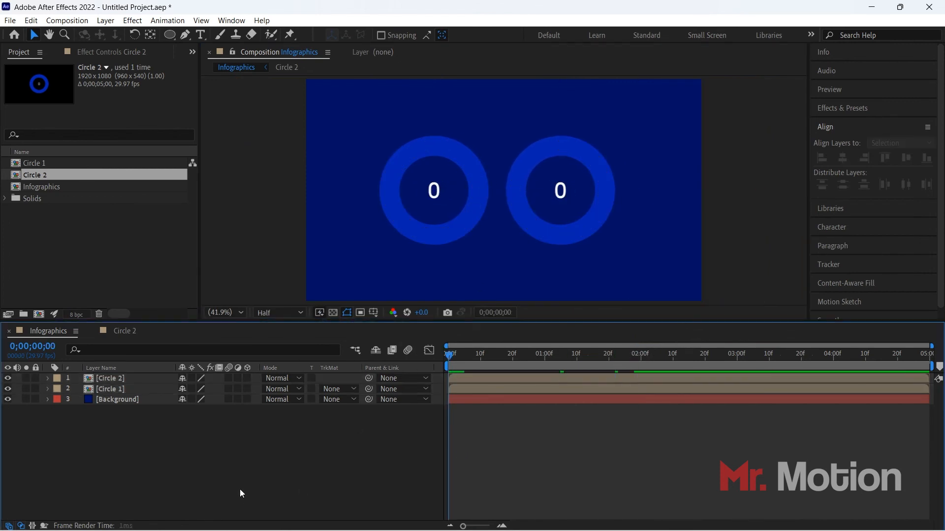
pyautogui.press('space')
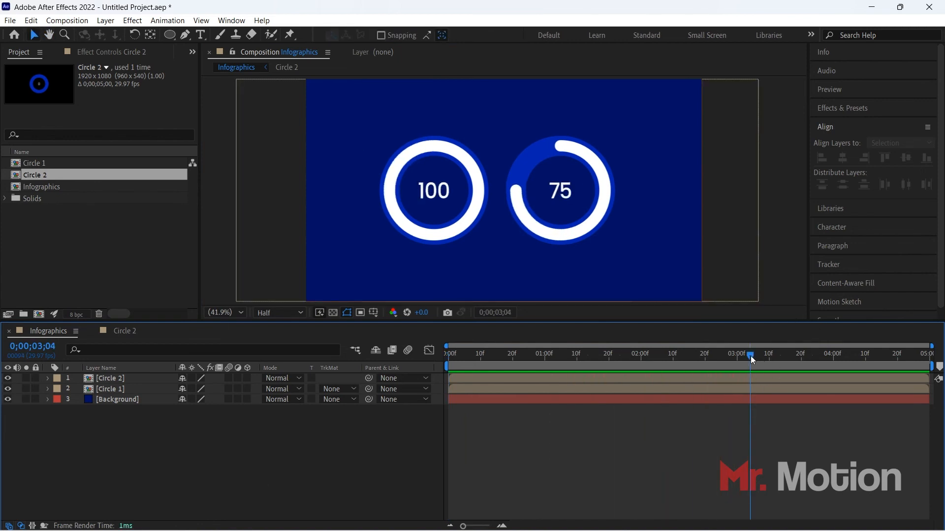
pyautogui.press('space')
pyautogui.press('space')
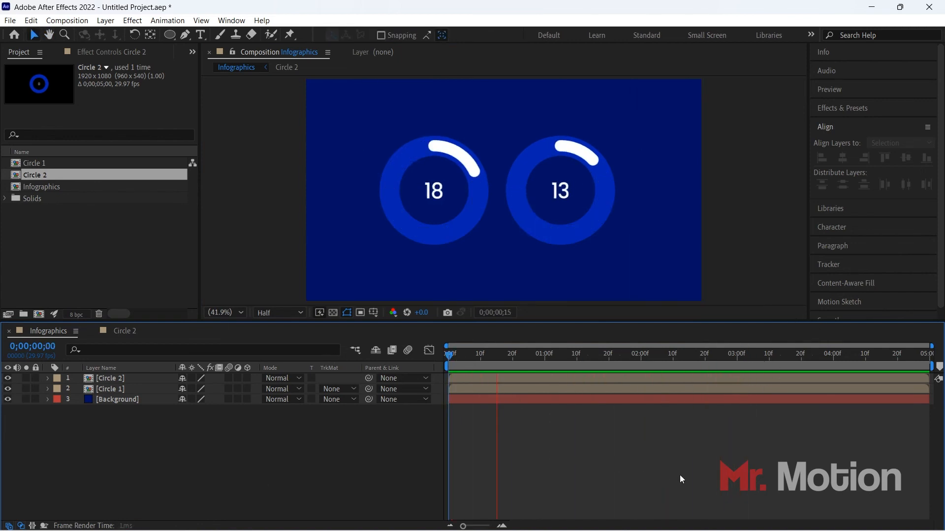
pyautogui.press('space')
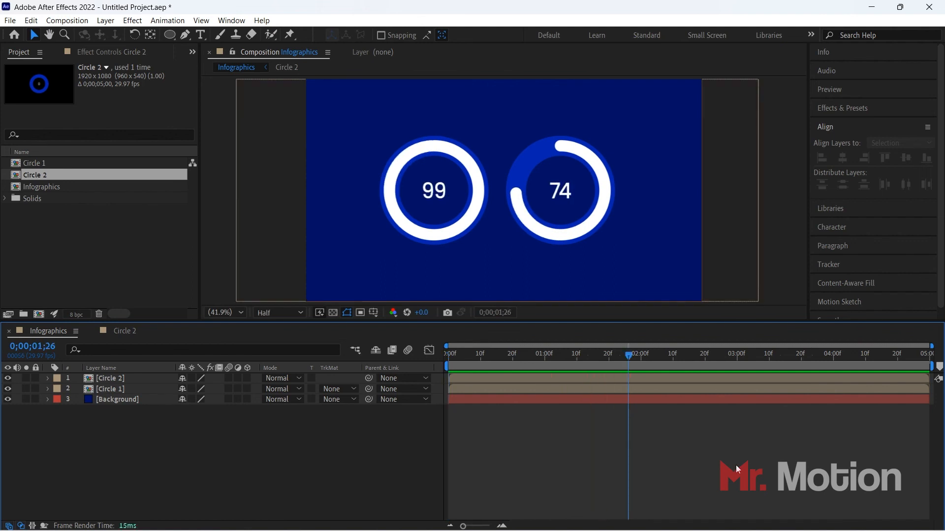
# In the Circle 2 composition, change the Circle 2 shape layer's stroke color to light orange FFC77D.
pyautogui.moveTo(629, 355); pyautogui.dragTo(448, 355)
pyautogui.doubleClick(118, 378)
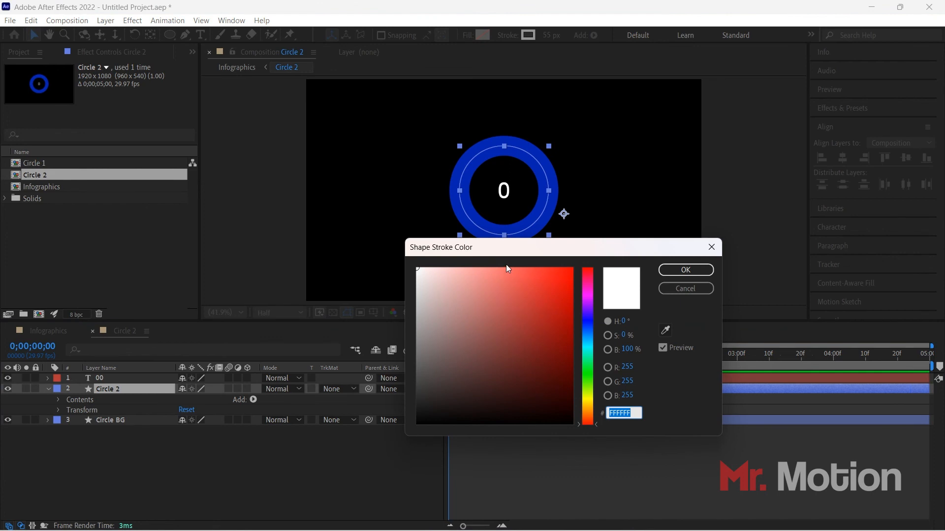
pyautogui.click(496, 268)
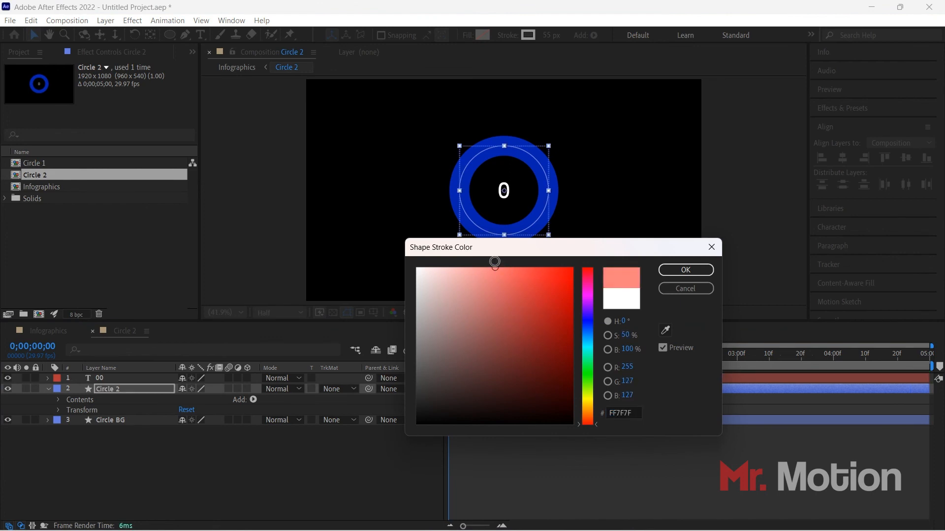
pyautogui.click(591, 412)
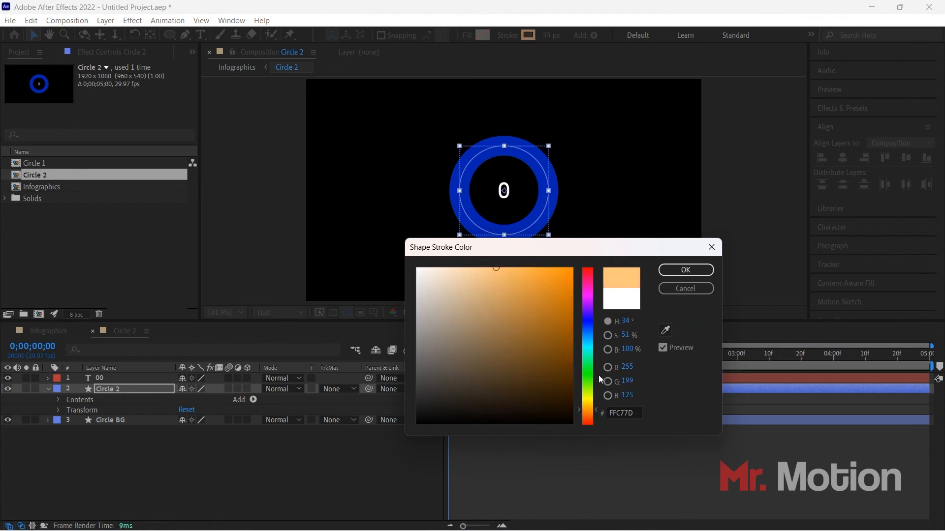
pyautogui.click(684, 272)
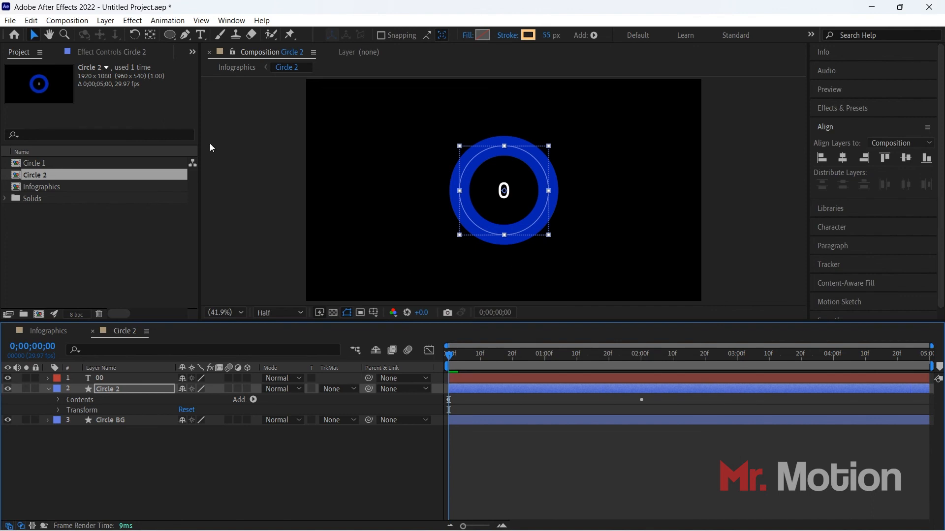
# Return to the Infographics composition and preview the white and light orange ring animations from the start.
pyautogui.click(57, 331)
pyautogui.press('space')
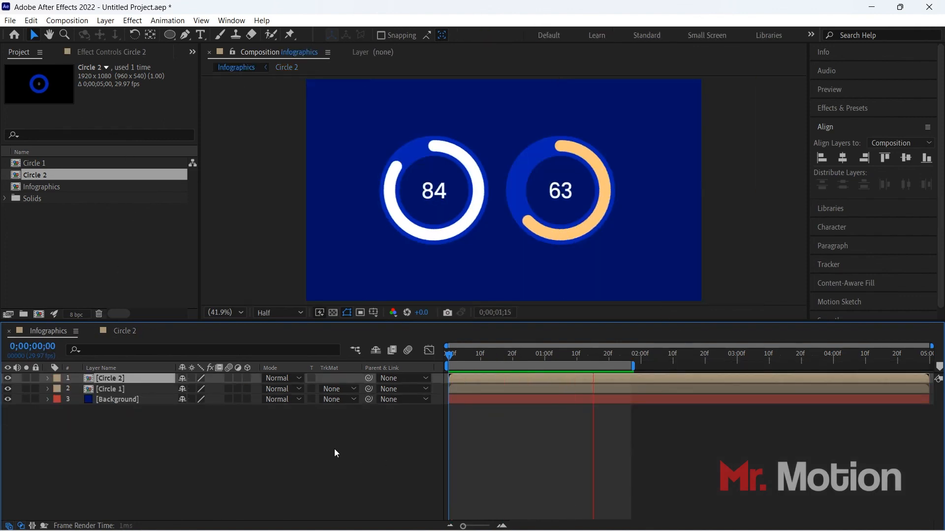
pyautogui.press('space')
pyautogui.press('space')
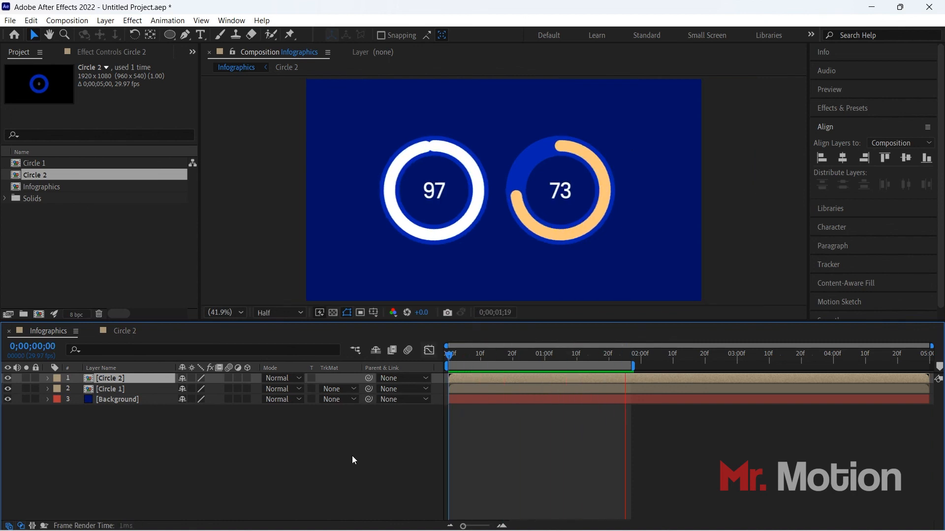
pyautogui.click(460, 355)
pyautogui.moveTo(460, 362); pyautogui.dragTo(385, 351)
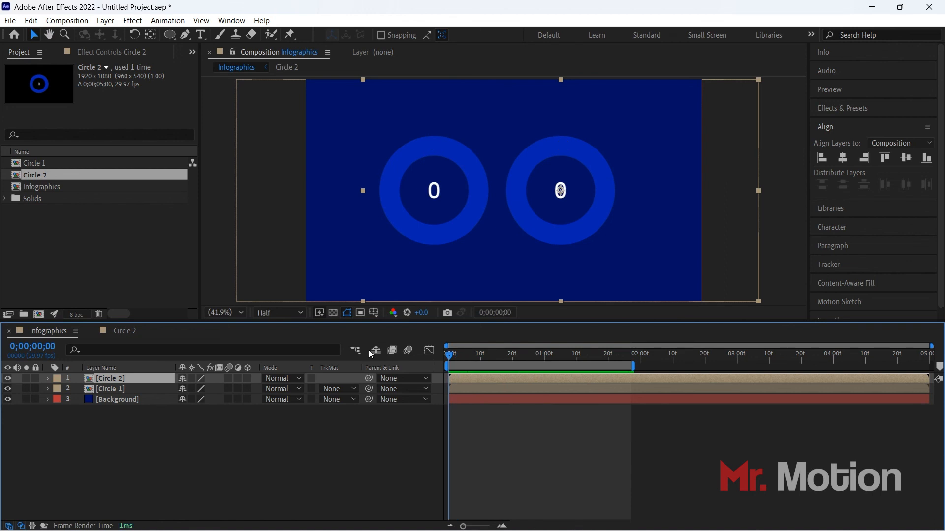
pyautogui.press('space')
pyautogui.press('space')
pyautogui.click(320, 448)
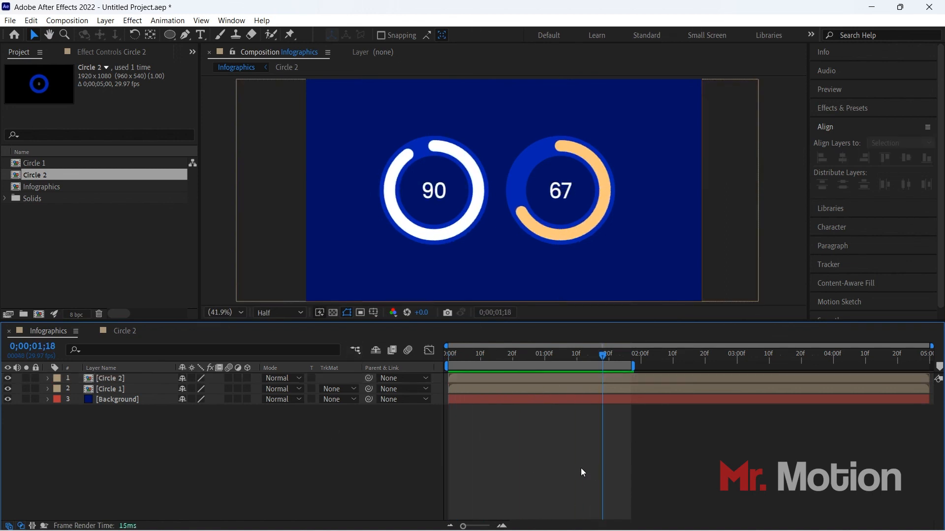
pyautogui.moveTo(602, 354); pyautogui.dragTo(445, 354)
pyautogui.press('space')
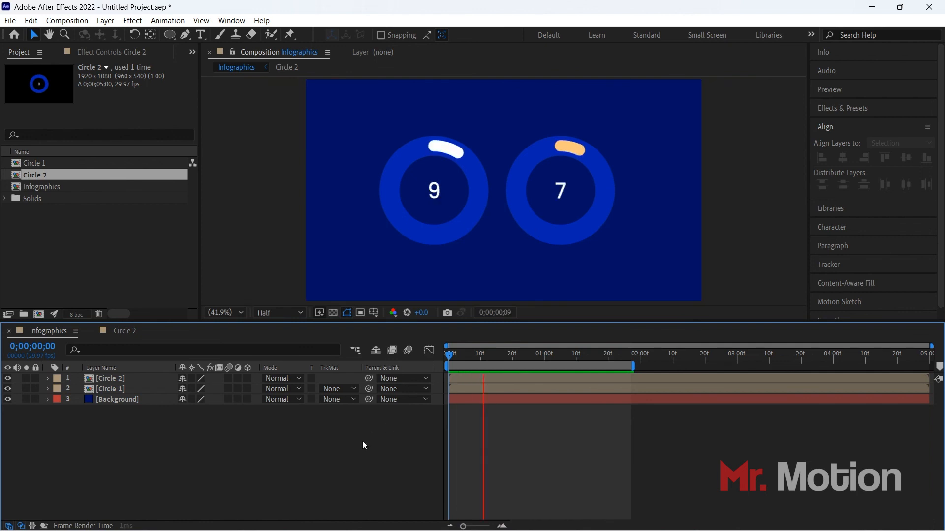